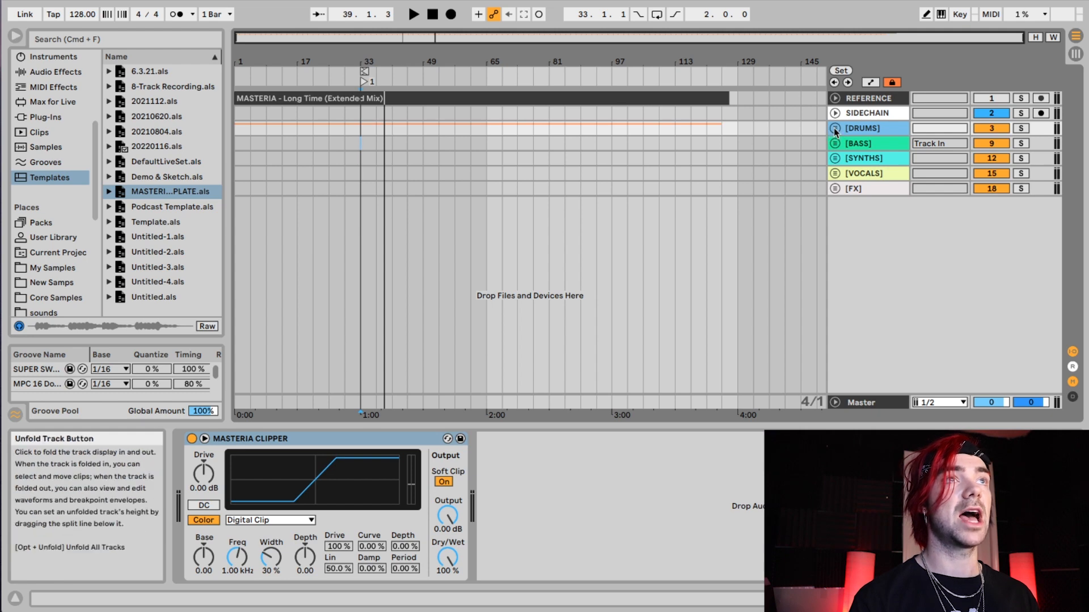
# - Examine the device chains on the KICK, TOP DRUMS, 7 Percussion and 8 Audio tracks inside the [DRUMS] group
pyautogui.click(858, 201)
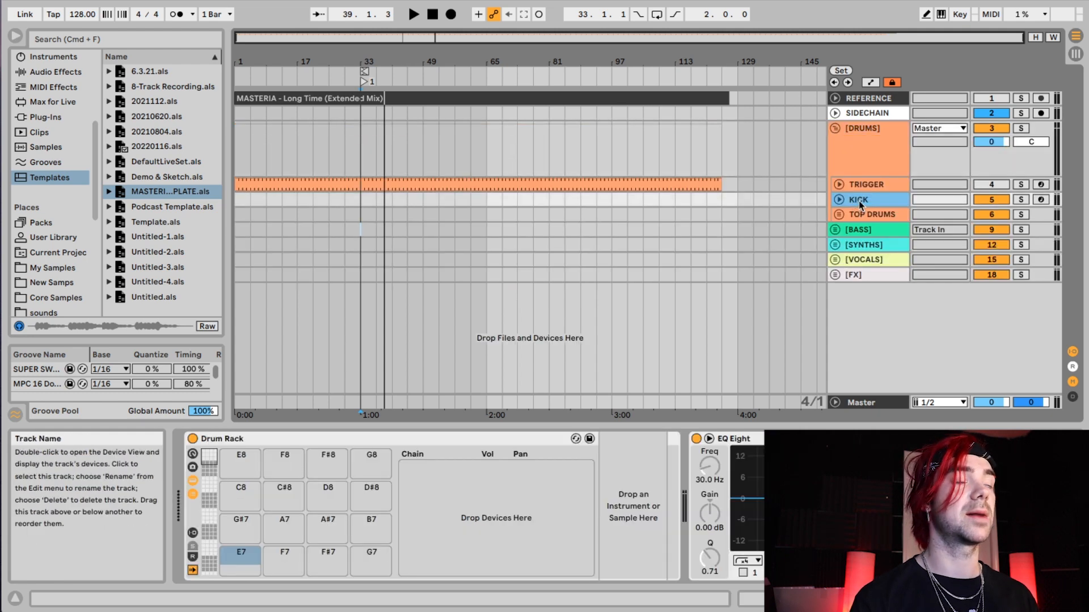
pyautogui.click(860, 215)
pyautogui.click(839, 215)
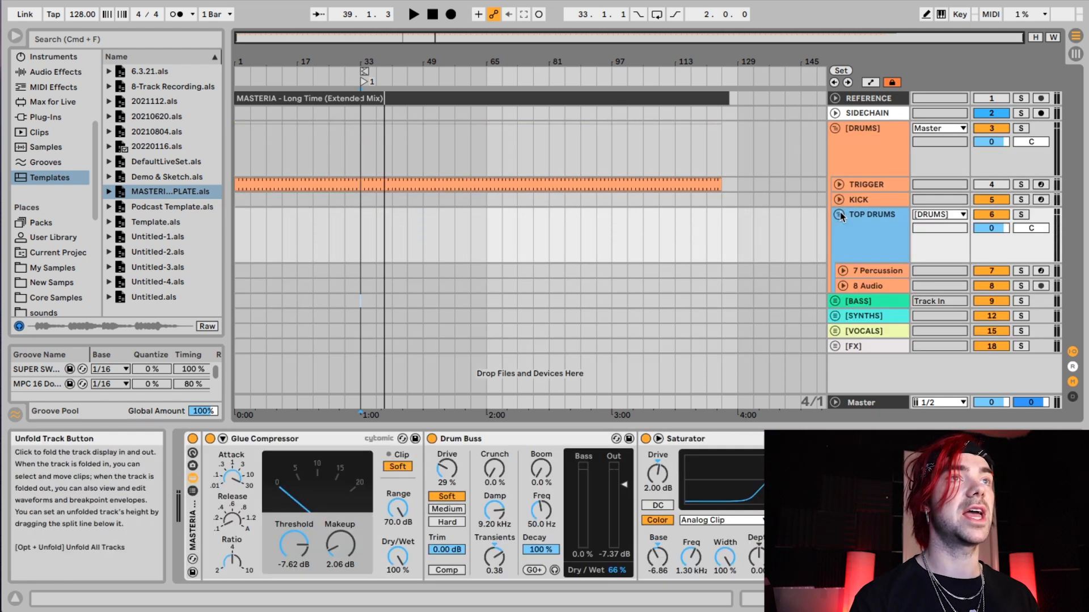
pyautogui.click(872, 272)
pyautogui.click(876, 286)
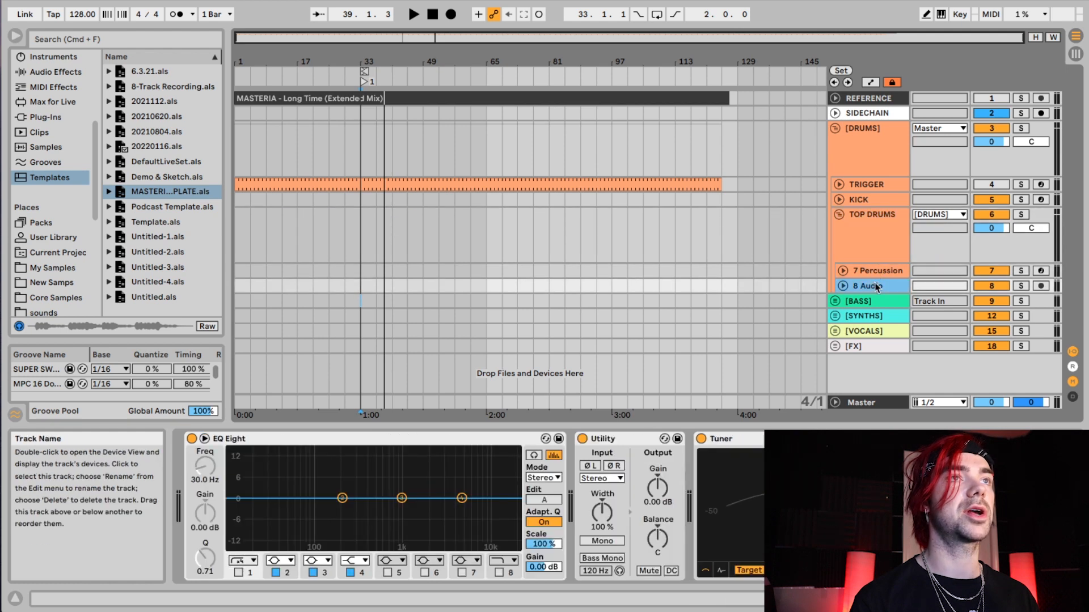
pyautogui.click(872, 271)
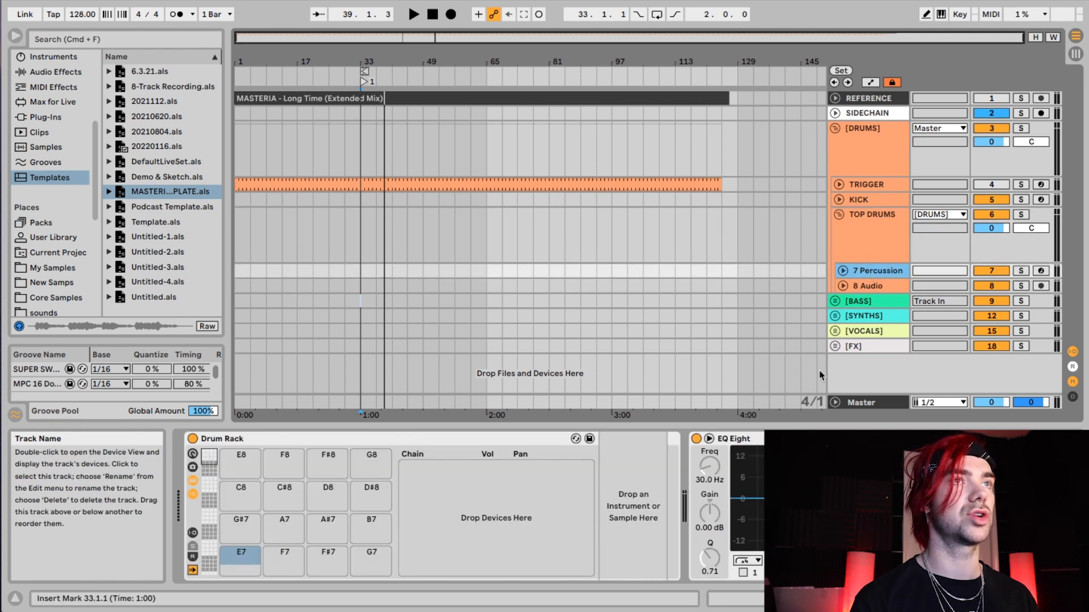
pyautogui.click(857, 233)
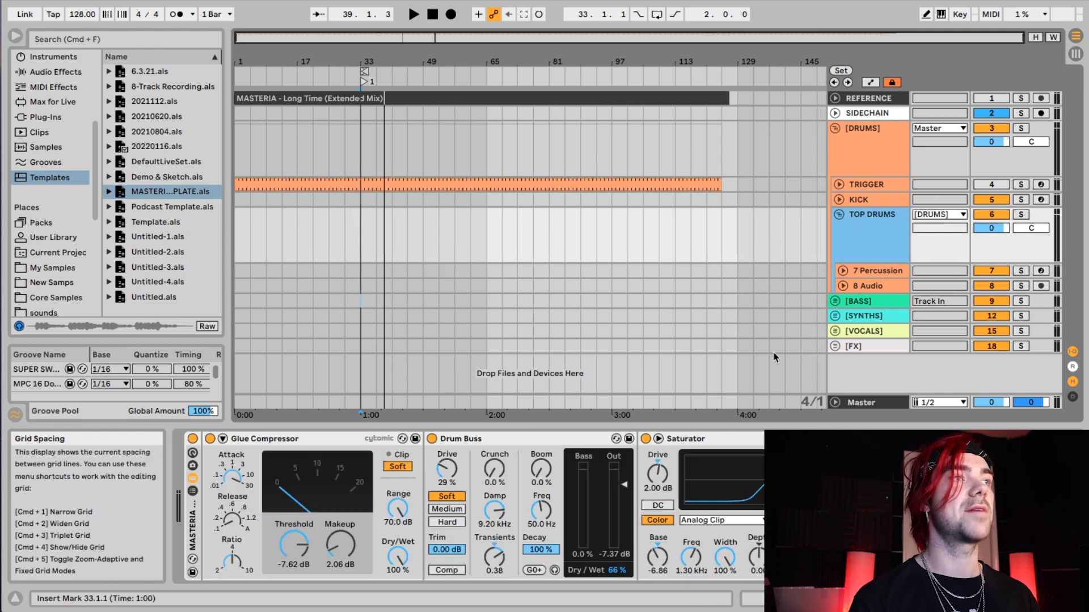
pyautogui.click(838, 214)
pyautogui.click(835, 129)
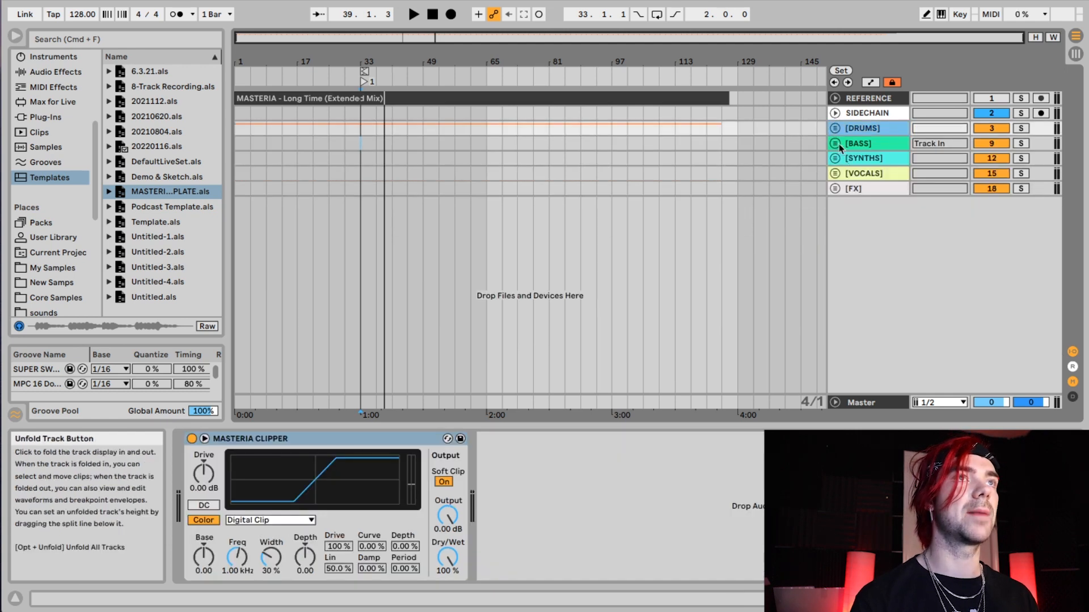
# - Inspect the tracks inside the [BASS] group and the devices on the [SYNTHS], [VOCALS] and [FX] groups
pyautogui.click(835, 144)
pyautogui.click(867, 169)
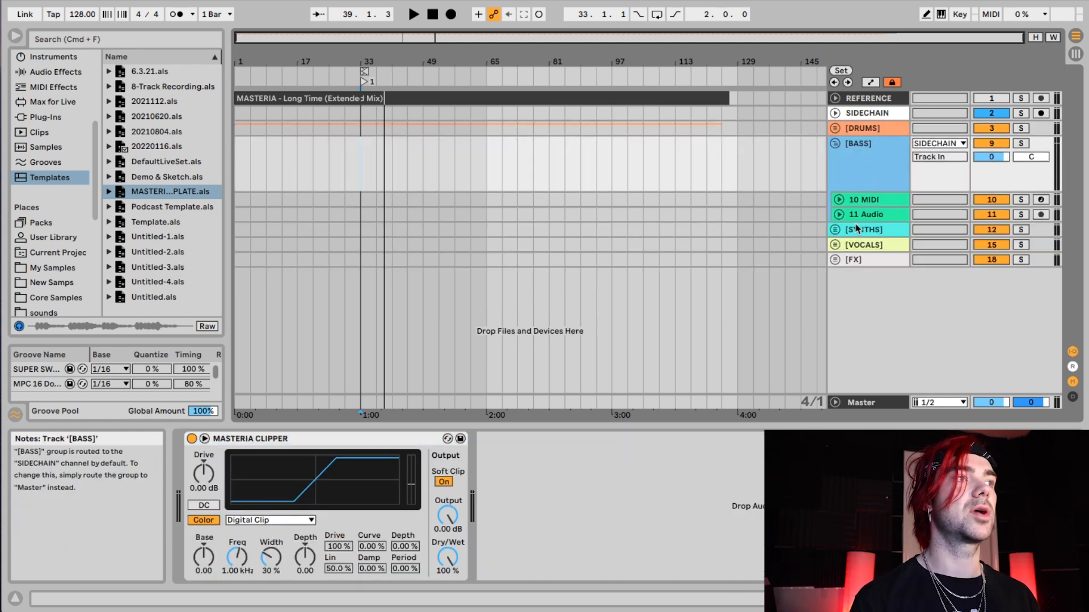
pyautogui.click(835, 144)
pyautogui.click(857, 159)
pyautogui.click(854, 174)
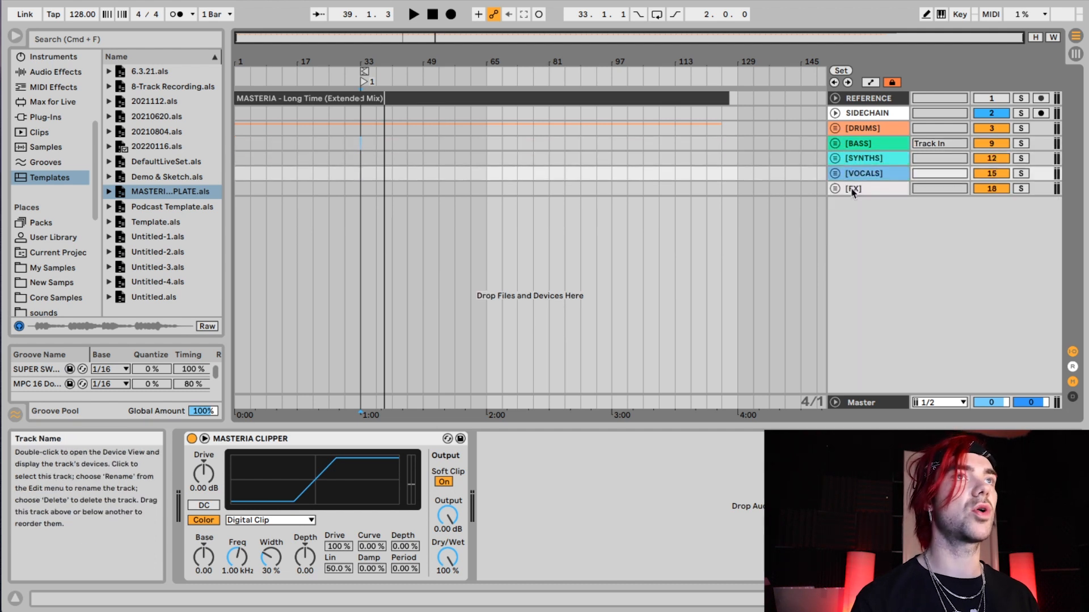
pyautogui.click(850, 189)
# - Check the sidechain compressor on the SIDECHAIN track and its TRIGGER source track inside the [DRUMS] group
pyautogui.click(877, 114)
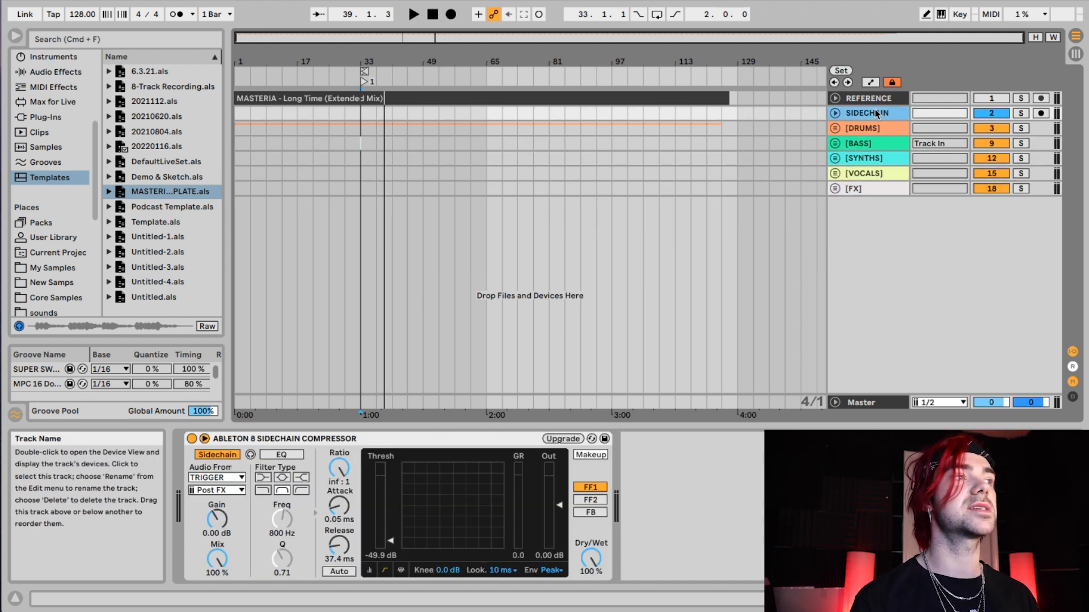
pyautogui.click(289, 440)
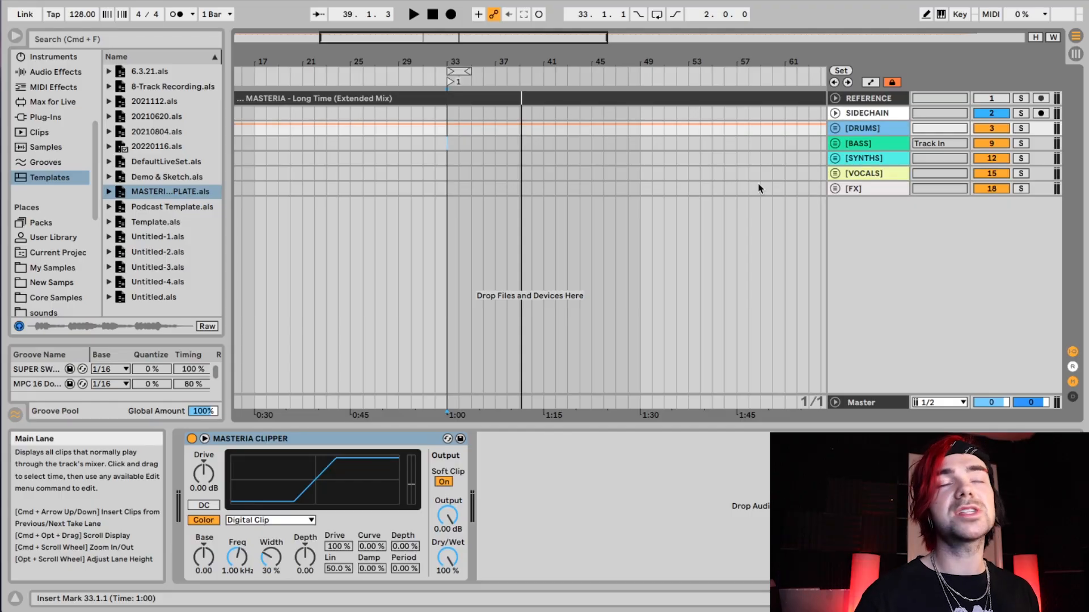
pyautogui.click(834, 129)
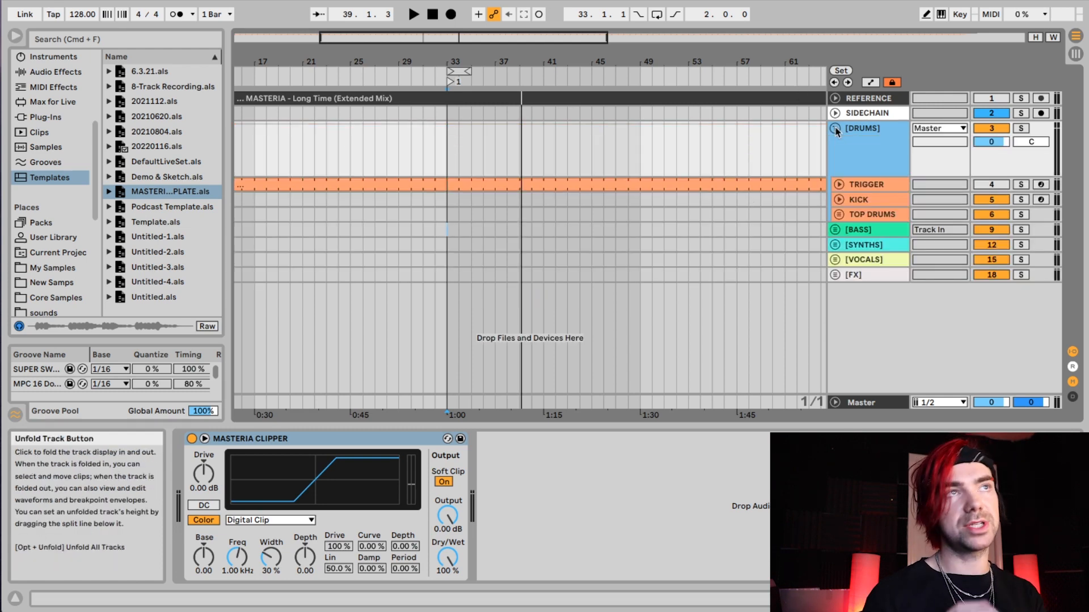
pyautogui.click(844, 183)
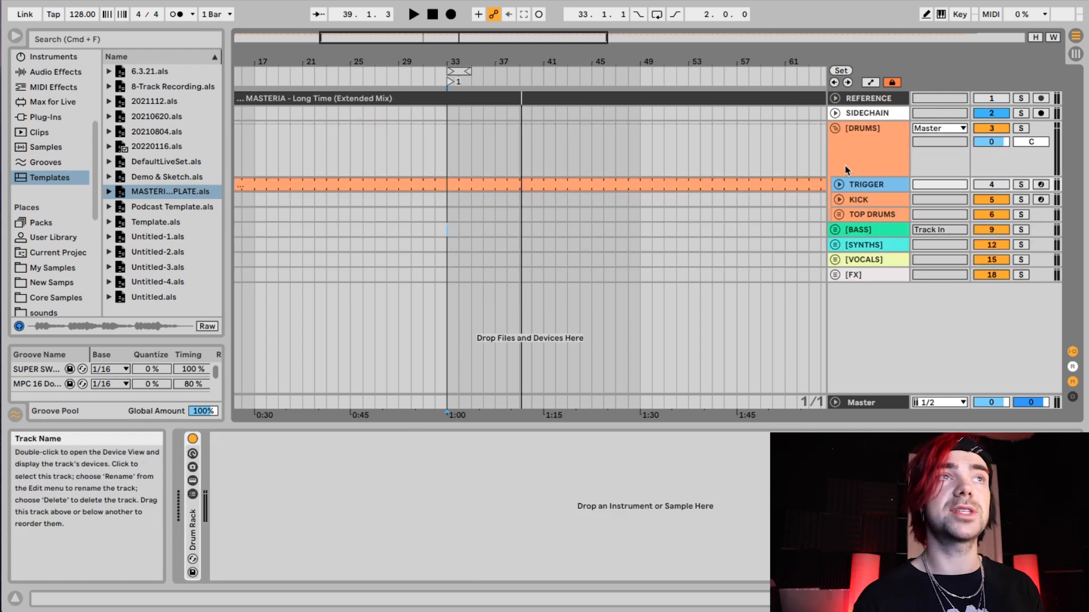
pyautogui.click(836, 129)
# - Review the devices on the REFERENCE and SIDECHAIN tracks, and the REFERENCE track's waveform and routing
pyautogui.click(868, 98)
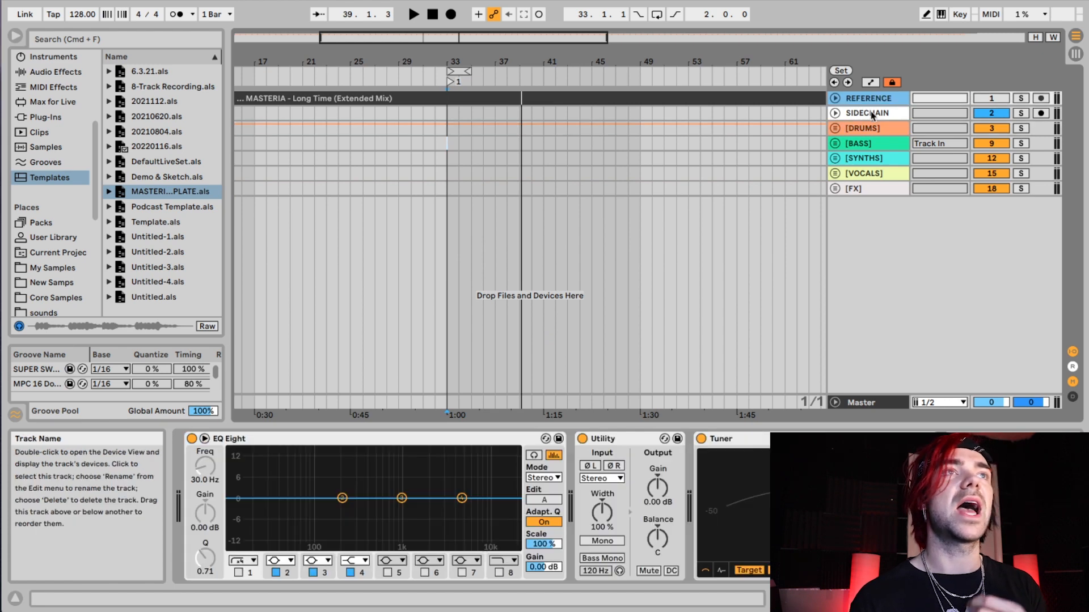
pyautogui.click(872, 113)
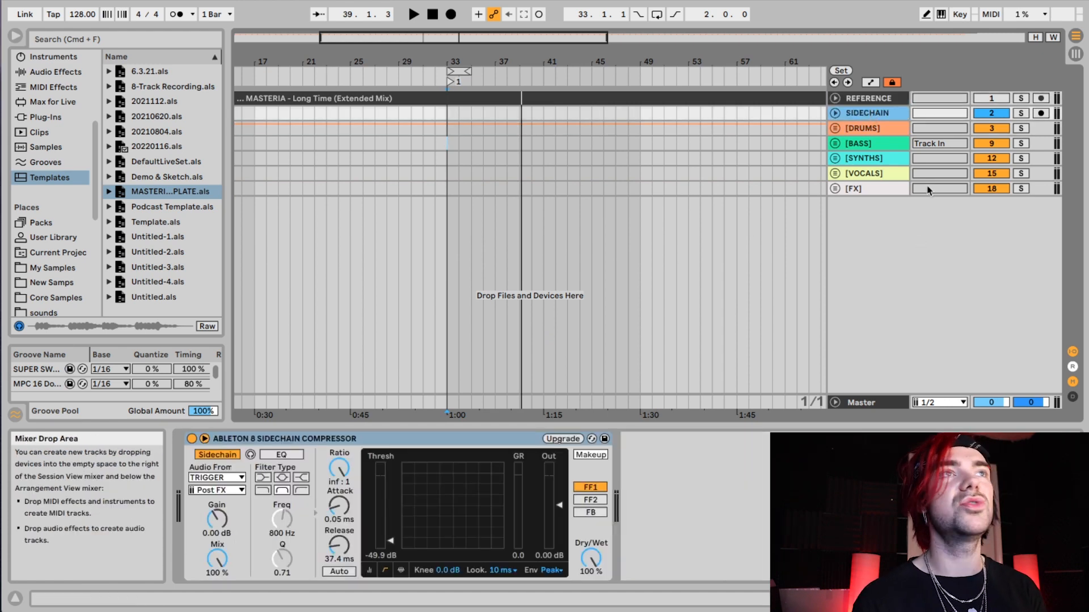
pyautogui.click(829, 101)
pyautogui.click(834, 99)
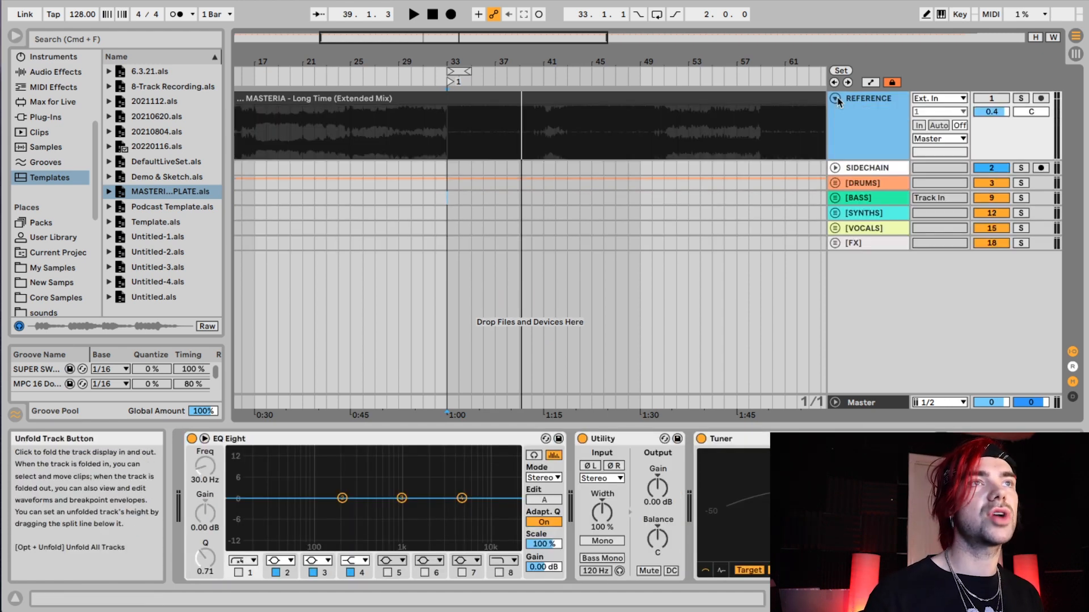
pyautogui.click(834, 98)
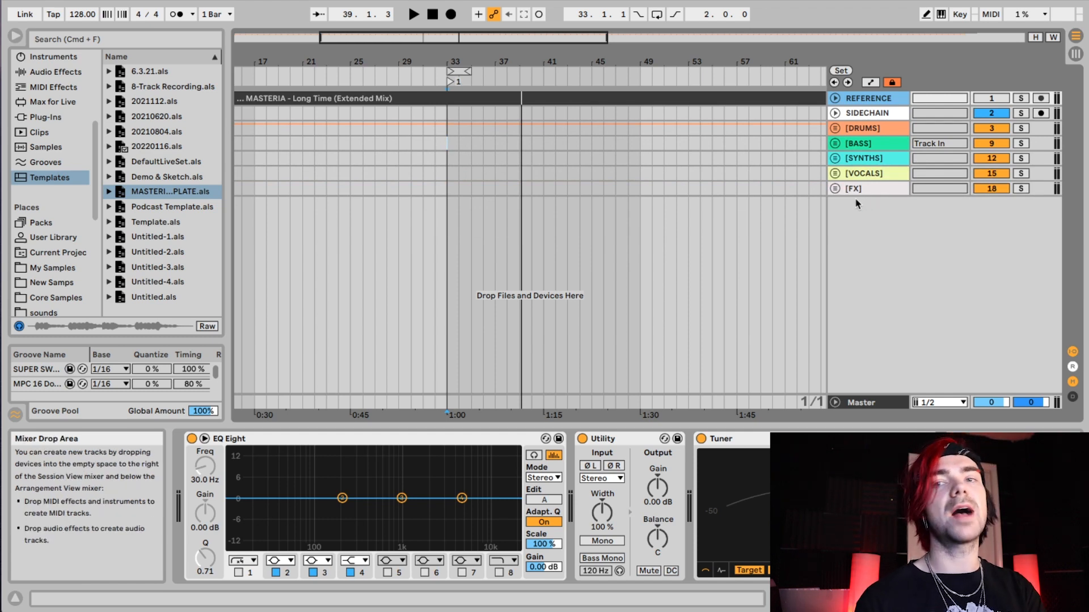
# - Load a sample from My Samples into the KICK track's Drum Rack, and place a "top loop master" search result at bar 33 on 8 Audio
pyautogui.click(835, 128)
pyautogui.scroll(-5, 54, 142)
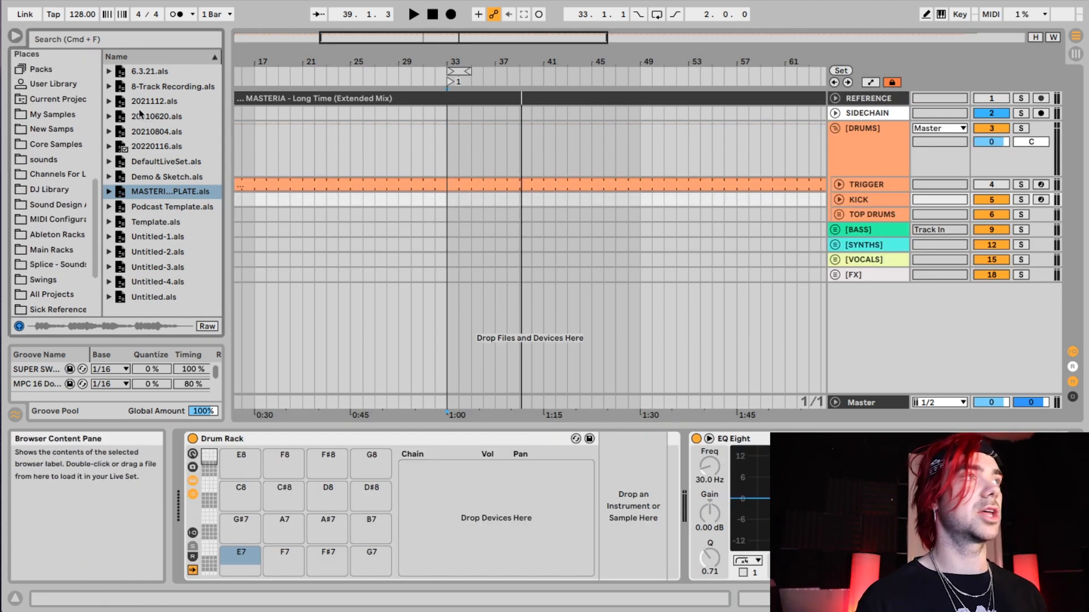
pyautogui.click(79, 114)
pyautogui.click(171, 271)
pyautogui.moveTo(226, 395); pyautogui.dragTo(240, 460)
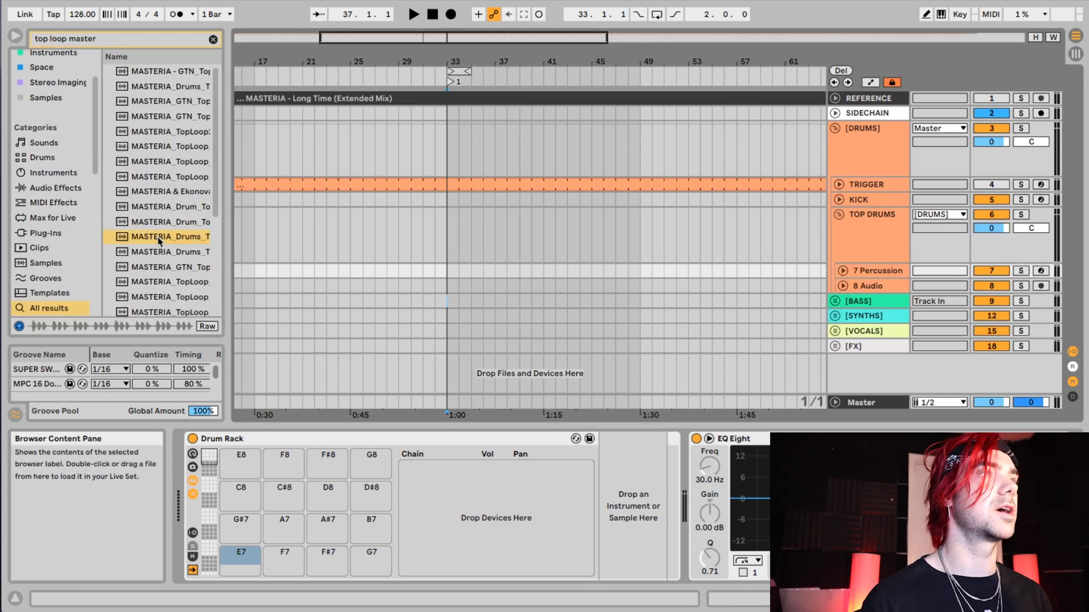
pyautogui.moveTo(170, 236); pyautogui.dragTo(452, 293)
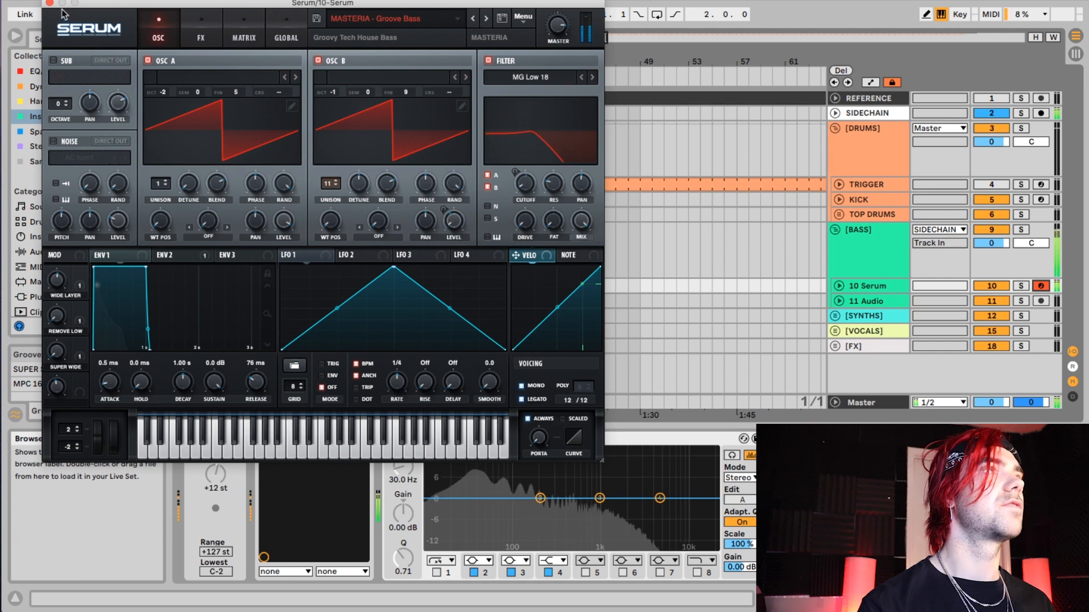
# - Close the Serum window, create a MIDI clip at bar 33 on the 10 Serum track and open it for note editing
pyautogui.click(49, 3)
pyautogui.doubleClick(470, 286)
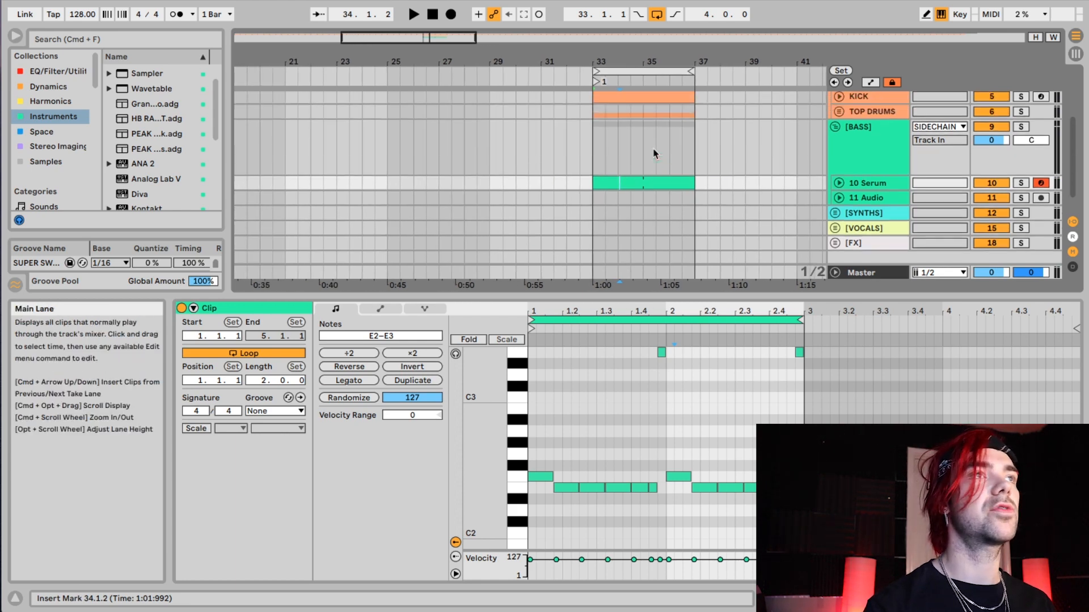
pyautogui.scroll(2, 654, 154)
pyautogui.doubleClick(622, 208)
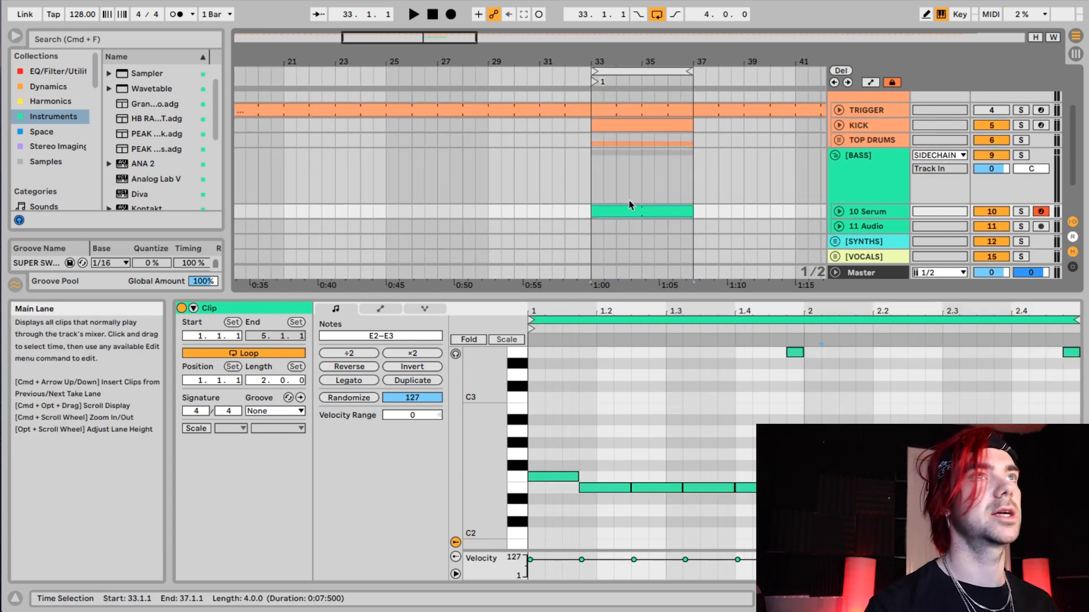
# - Play the loop and add a B2 note at beat 2.4 of the bass clip
pyautogui.press('space')
pyautogui.doubleClick(1021, 409)
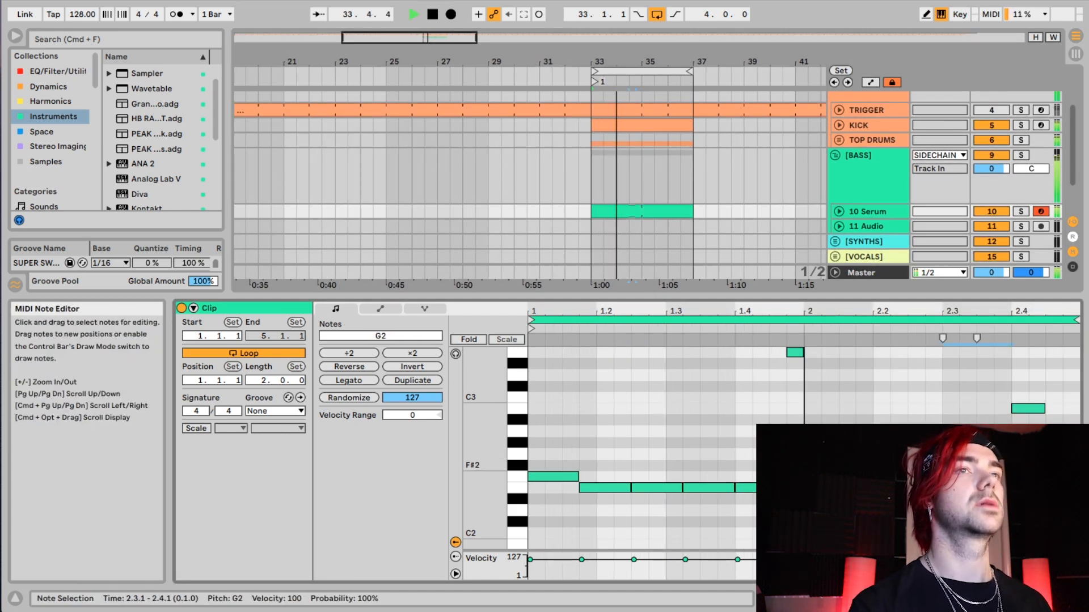
pyautogui.click(993, 363)
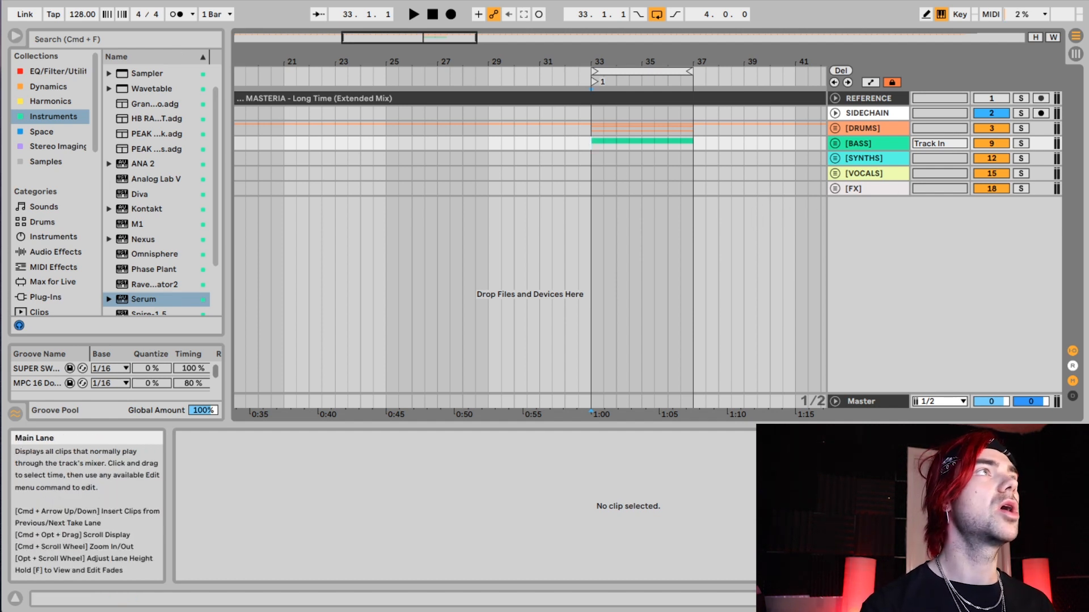
# - Look at the options for saving the Live Set as a template, and browse the Templates category and the EQ/Filter collection
pyautogui.click(76, 0)
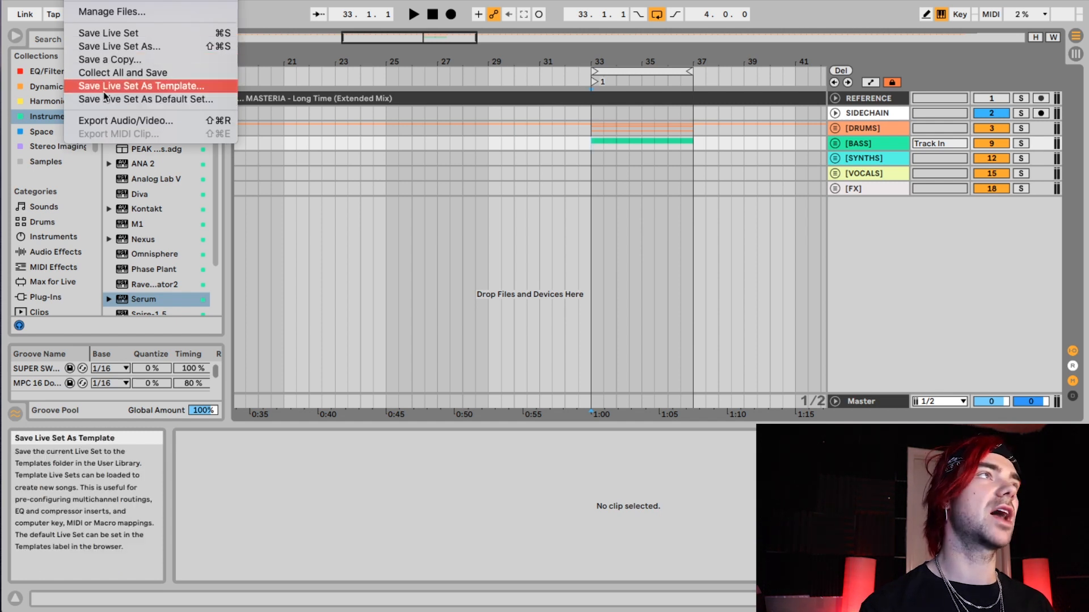
pyautogui.click(236, 189)
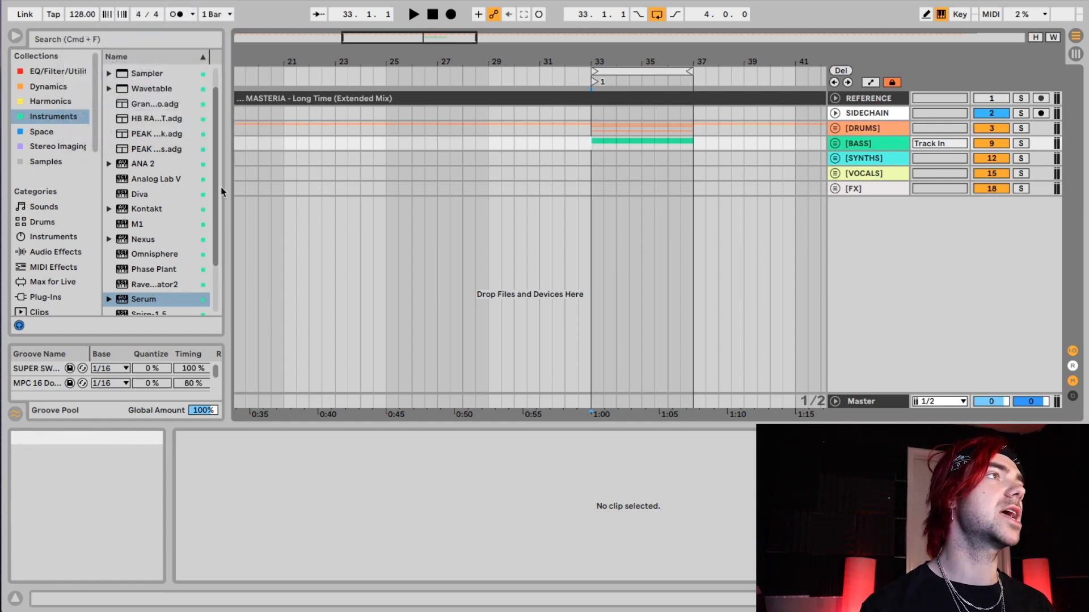
pyautogui.scroll(-3, 55, 259)
pyautogui.click(55, 258)
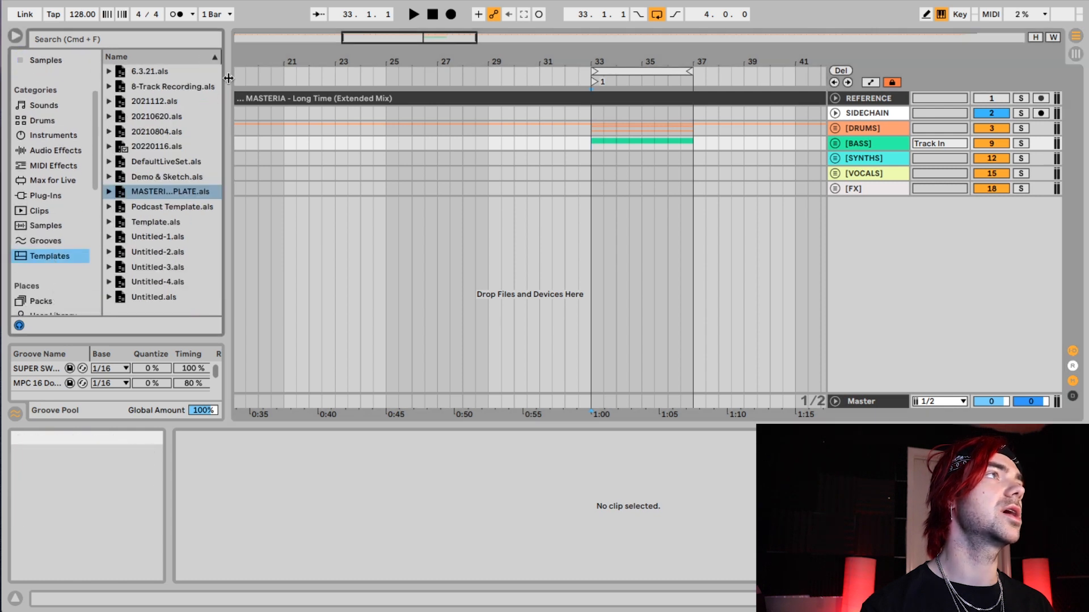
pyautogui.scroll(3, 51, 199)
pyautogui.click(51, 71)
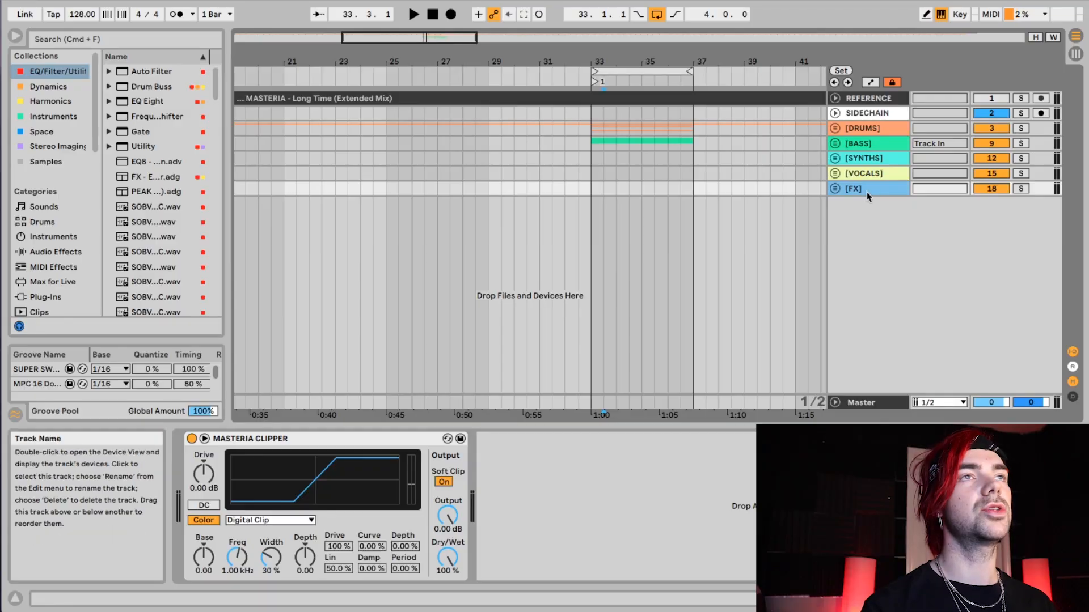
# - Insert a new audio track and a new MIDI track below the [FX] group
pyautogui.click(866, 206)
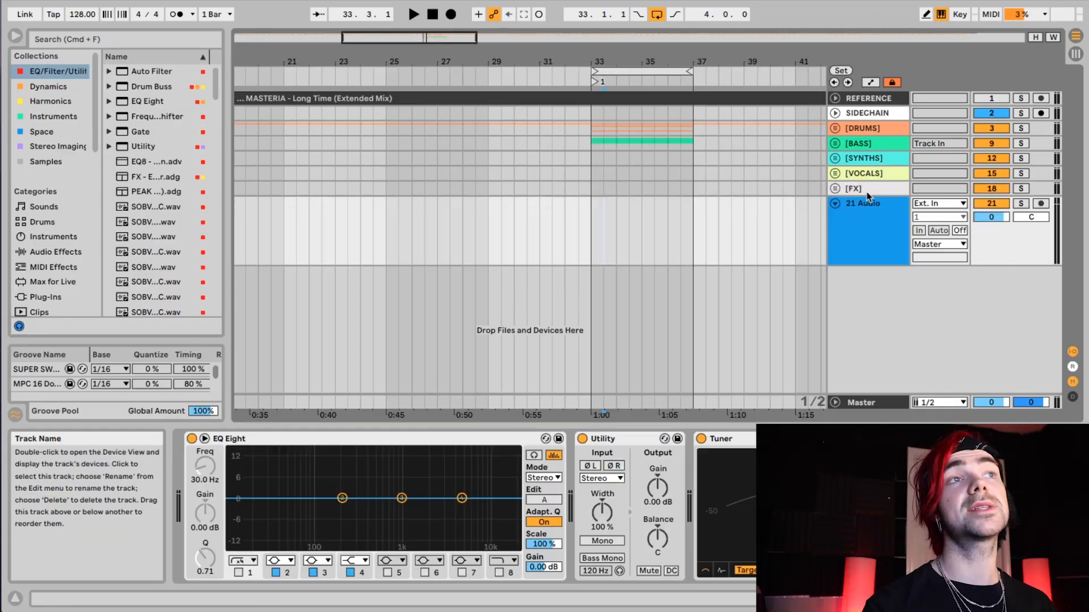
pyautogui.press('super+shift+t')
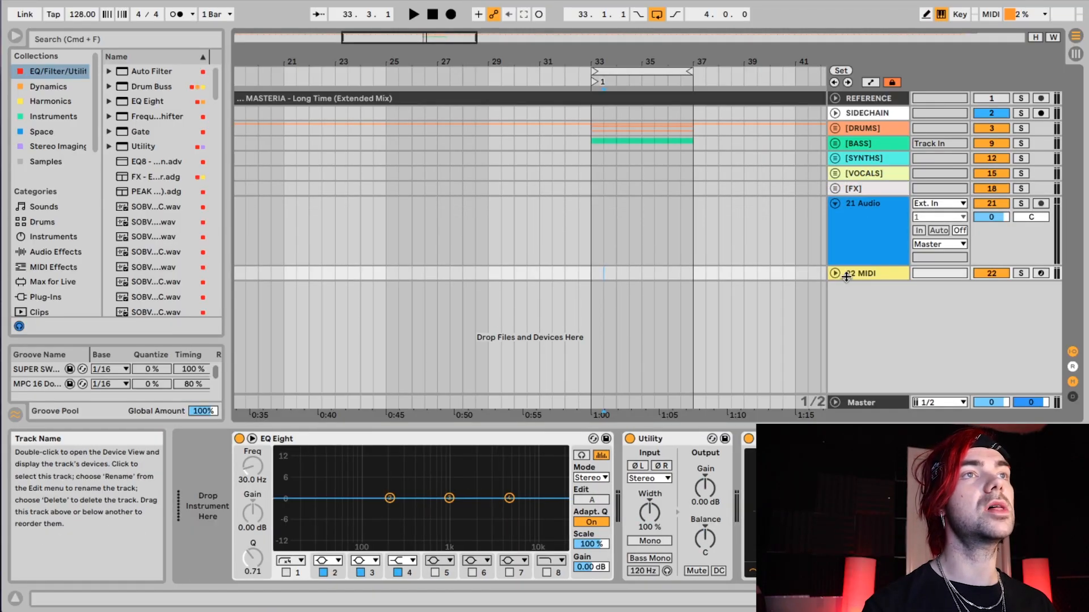
# - Examine the default EQ Eight, Utility and Tuner devices on the new audio track and the commands available for that track
pyautogui.click(857, 247)
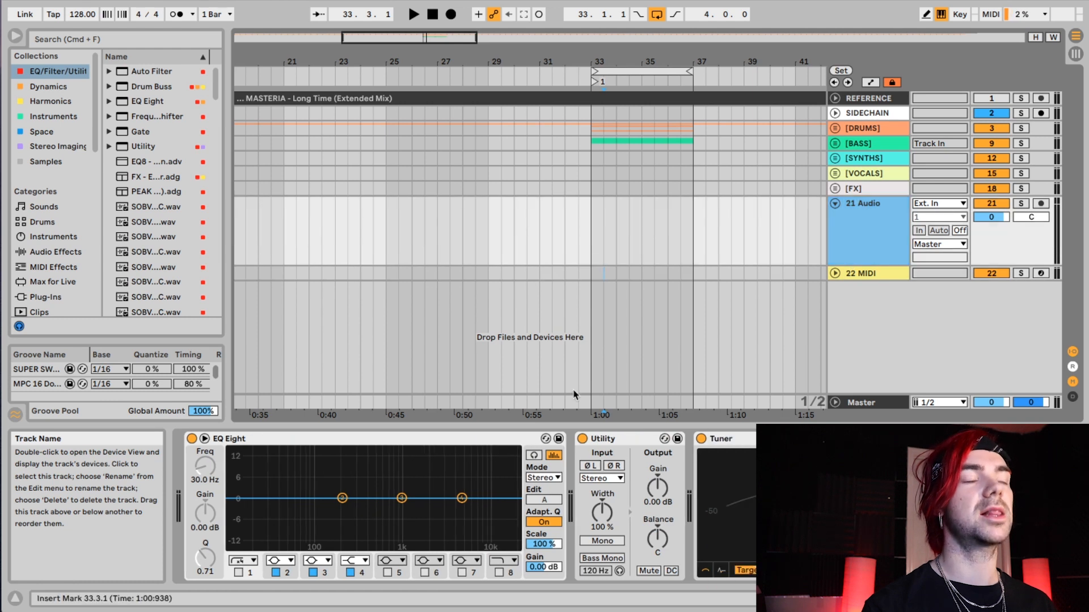
pyautogui.click(401, 440)
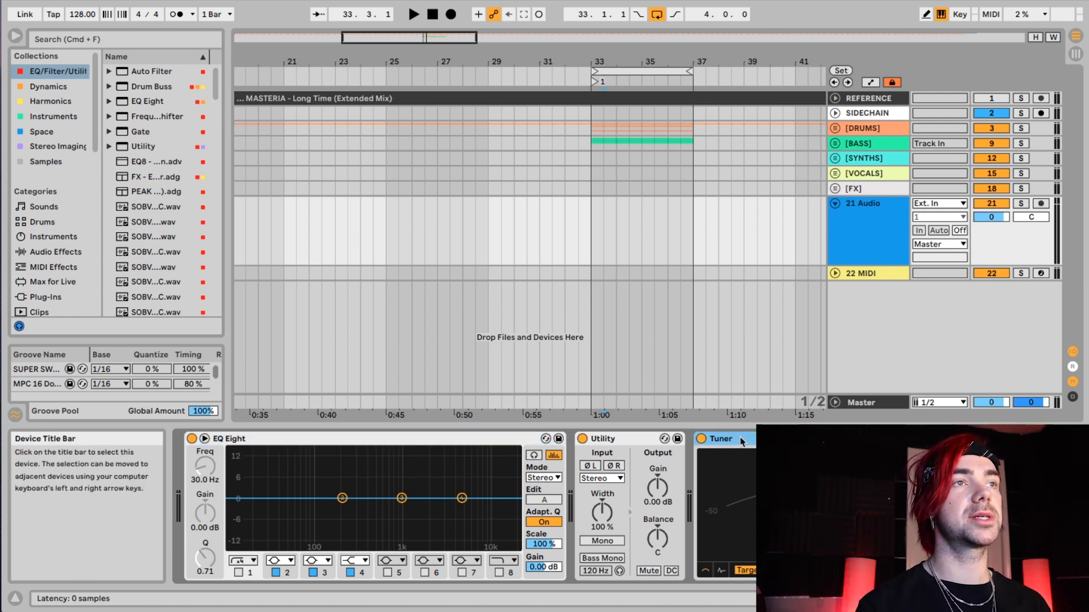
pyautogui.click(860, 231)
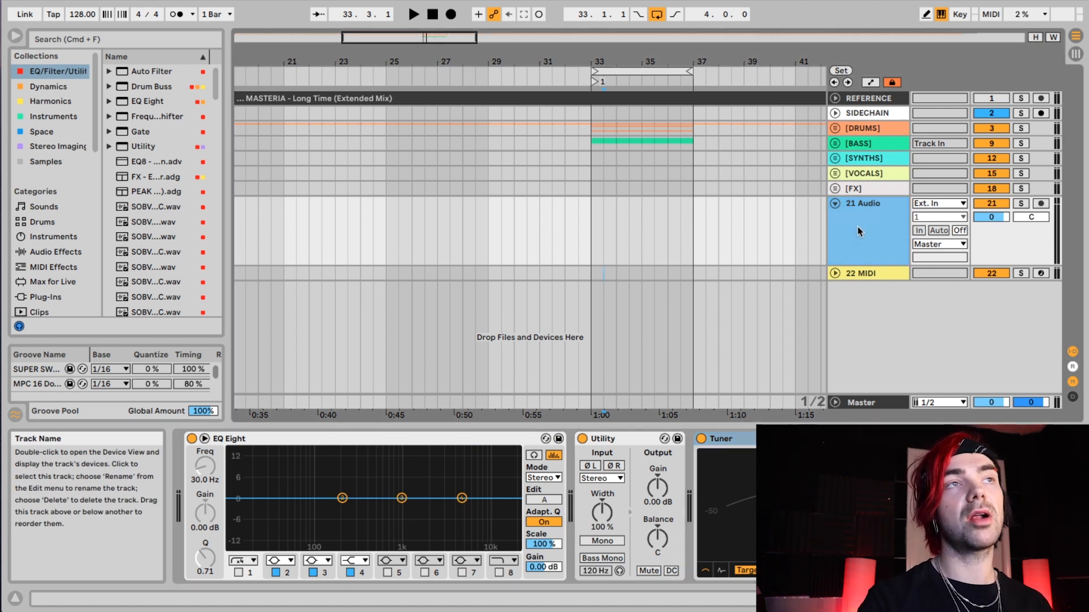
pyautogui.rightClick(859, 231)
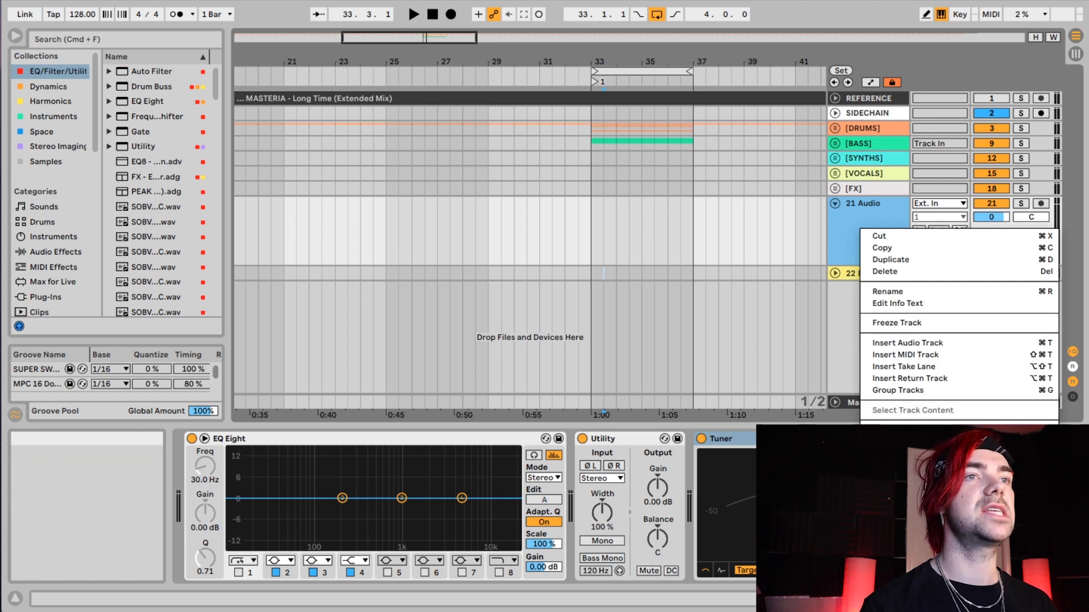
pyautogui.click(801, 403)
# - Select the new MIDI track and unfold it to view its routing and default devices
pyautogui.click(852, 275)
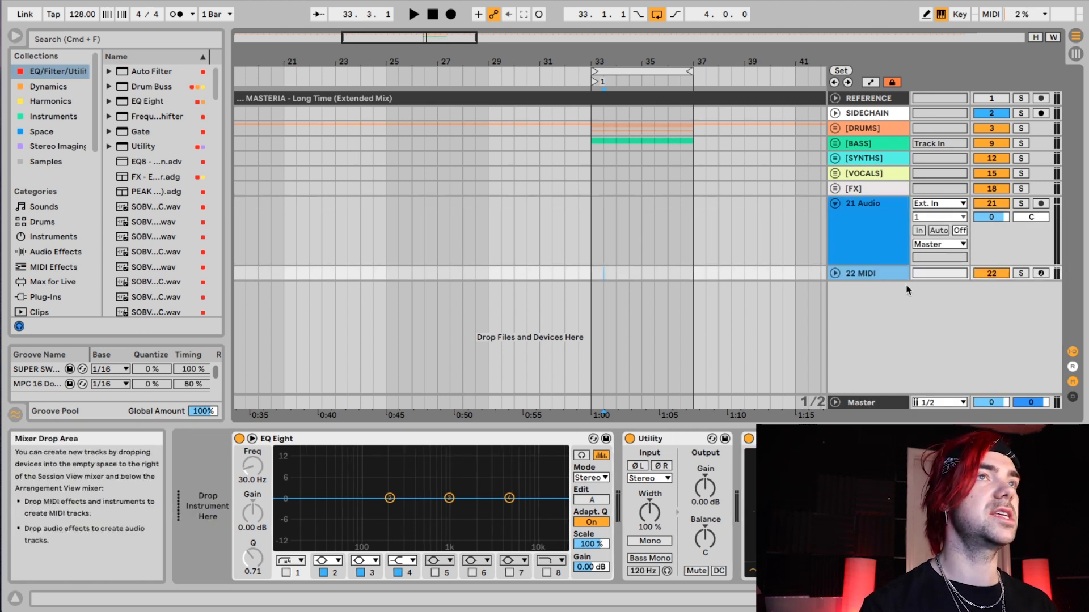
pyautogui.click(836, 274)
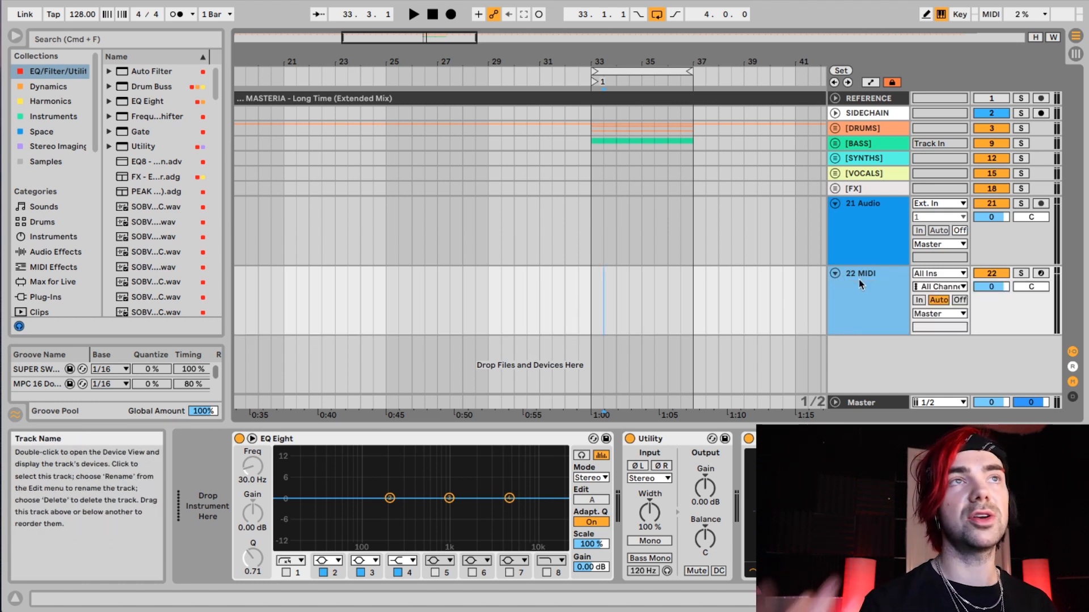
# - Delete the new MIDI track below the 21 Audio track
pyautogui.rightClick(878, 309)
pyautogui.click(874, 312)
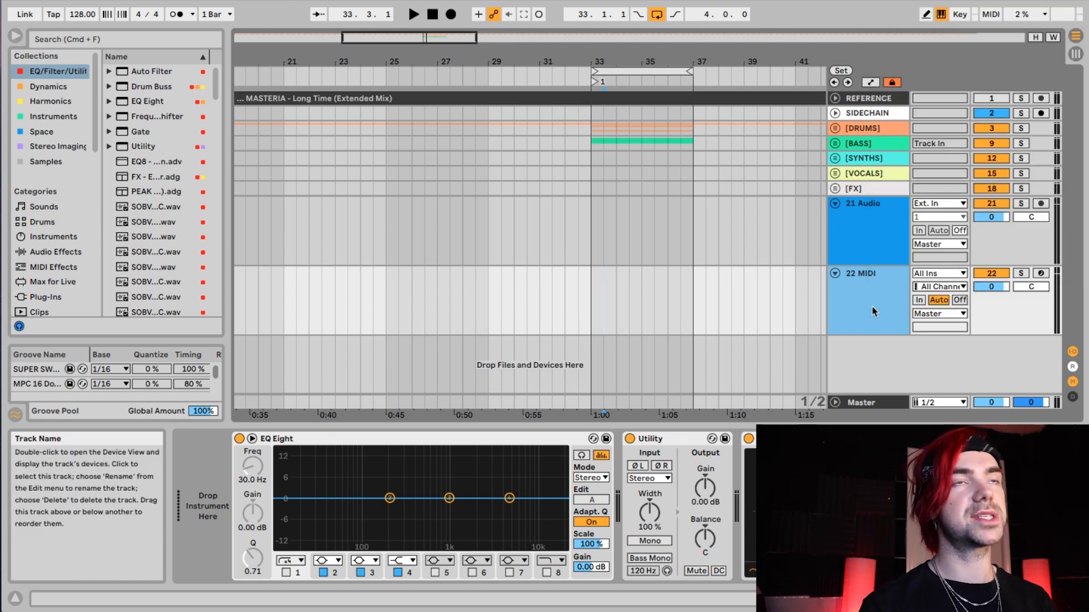
pyautogui.press('Delete')
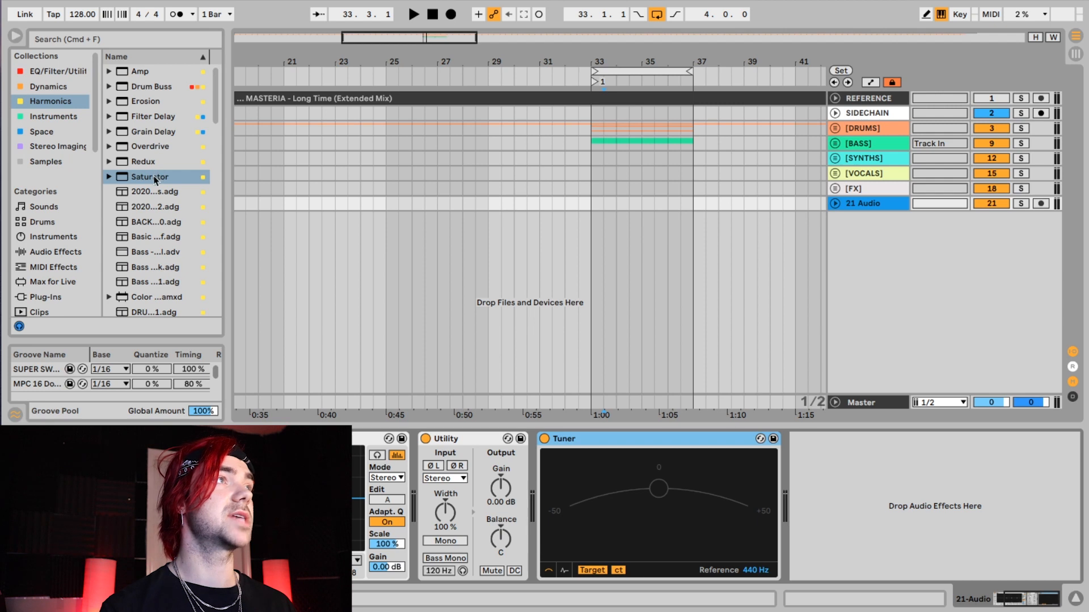
# - Add Saturator from the Harmonics collection to the 21 Audio track and try setting its Drive and Output to 0 dB
pyautogui.press('Return')
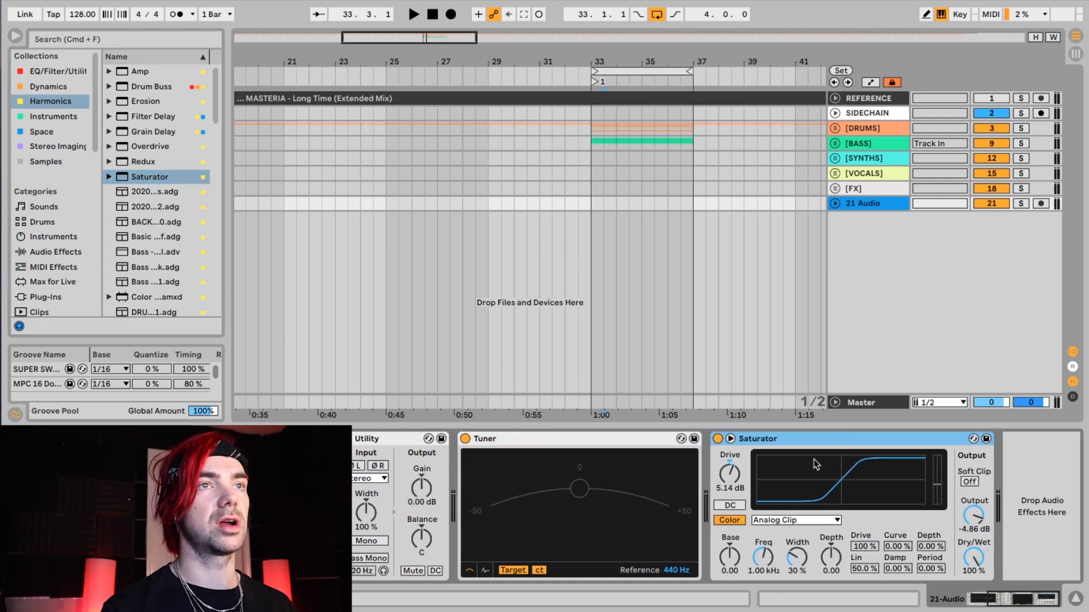
pyautogui.click(728, 489)
pyautogui.write('0')
pyautogui.press('Return')
pyautogui.click(974, 517)
pyautogui.write('0')
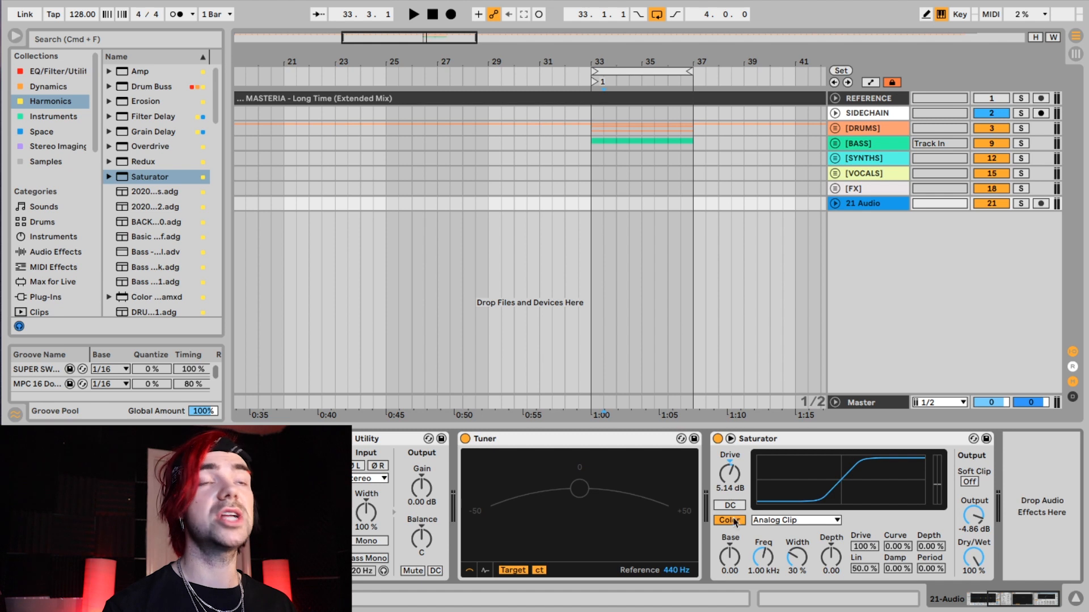
pyautogui.click(820, 442)
pyautogui.rightClick(821, 441)
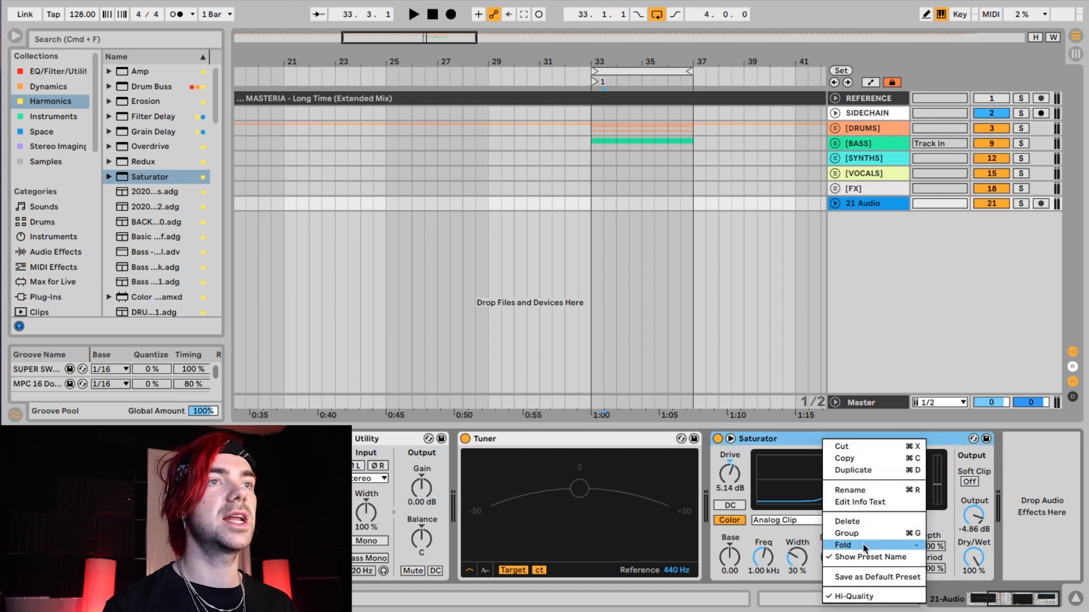
pyautogui.click(772, 448)
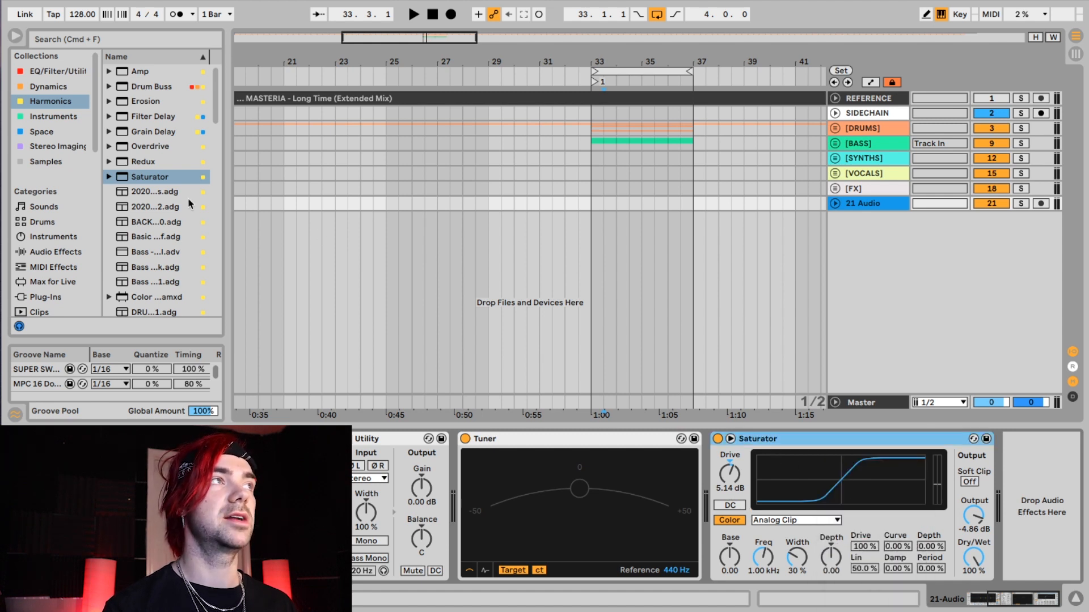
# - Add Reverb from the Space collection to the audio track, view its default preset command, and remove the device
pyautogui.click(54, 134)
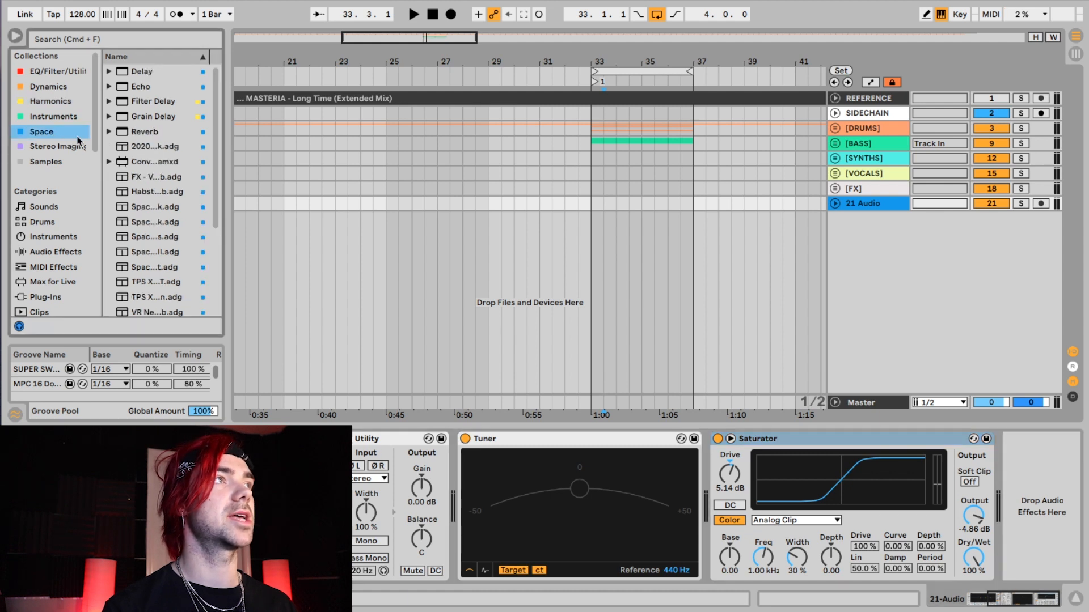
pyautogui.doubleClick(145, 132)
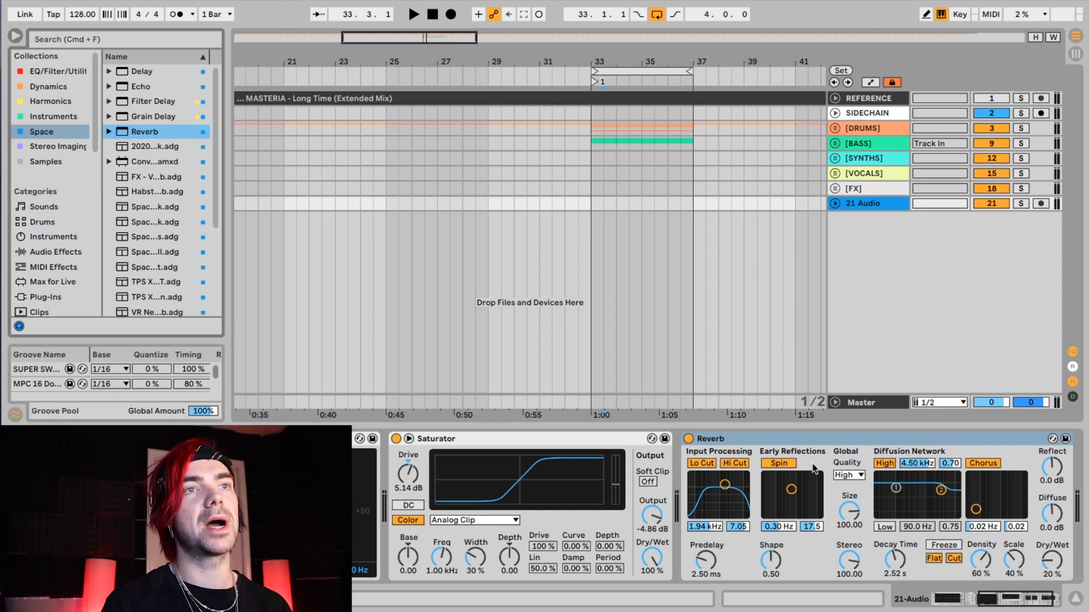
pyautogui.click(771, 439)
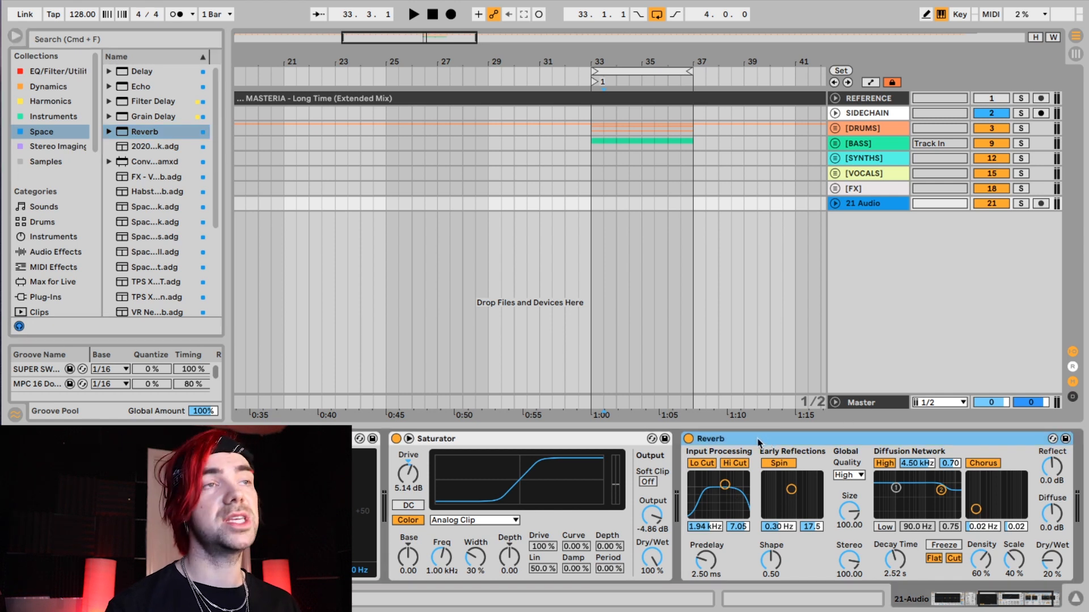
pyautogui.rightClick(759, 443)
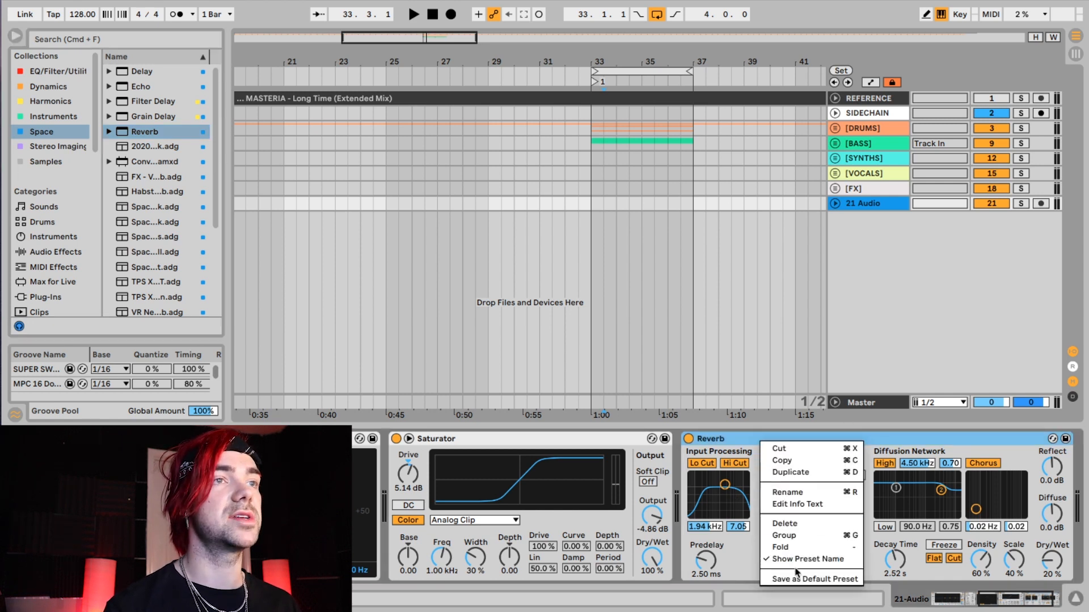
pyautogui.click(731, 437)
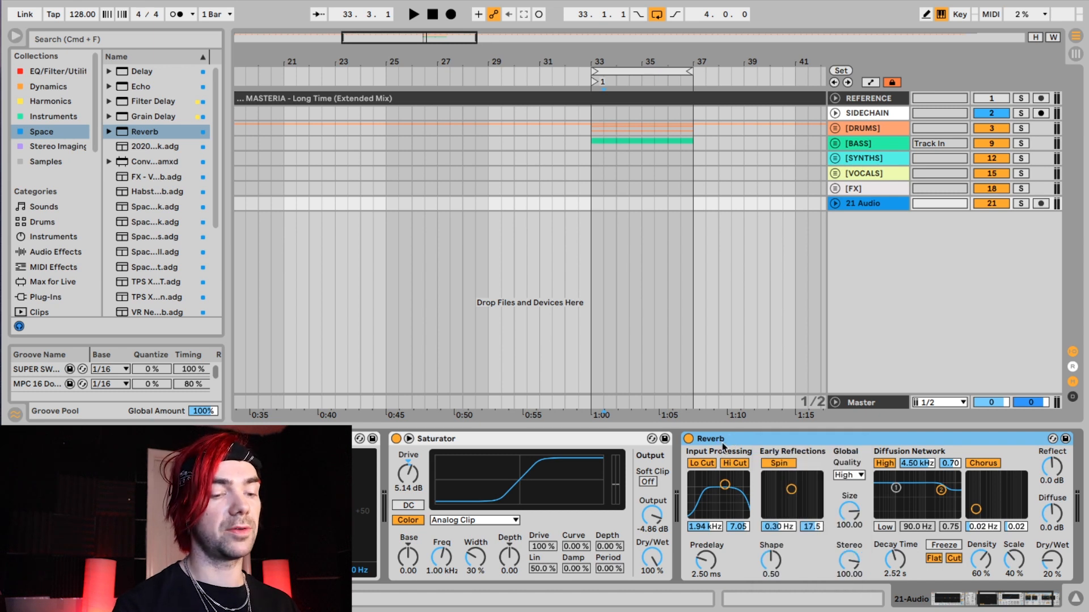
pyautogui.press('Delete')
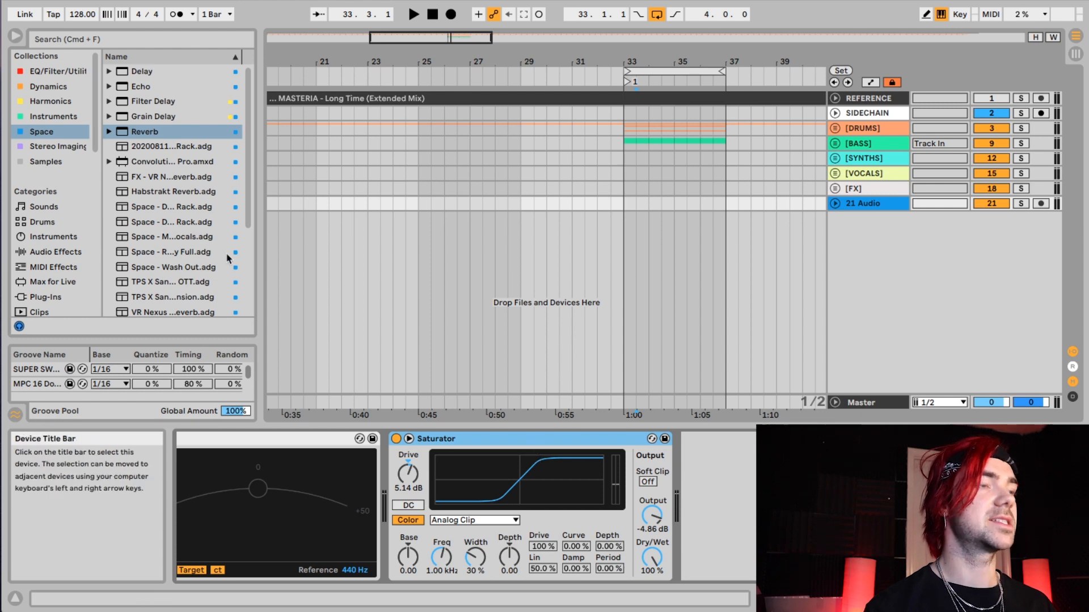
# - Search the browser for Glue Compressor and Multiband Compression and add both after the Saturator
pyautogui.press('super+f')
pyautogui.write('glue compres')
pyautogui.press('Return')
pyautogui.write('multiband co')
pyautogui.press('Return')
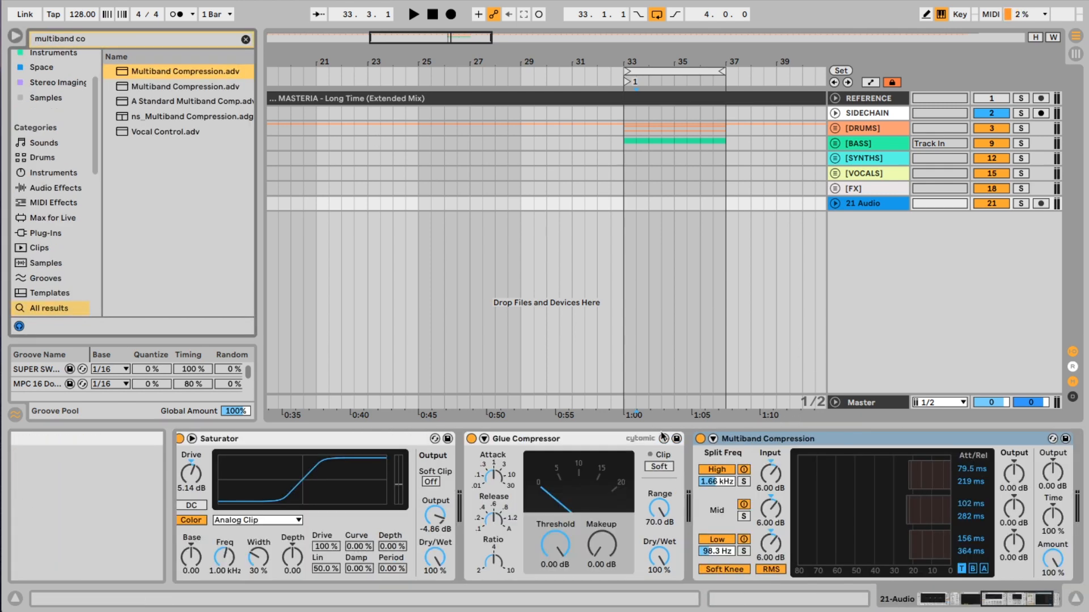
# - Solo the 10 Serum track and group its Saturator, Glue Compressor and Multiband Compression into a rack named MASTERIA BASS PROCESSING
pyautogui.click(1021, 200)
pyautogui.hscroll(10, 584, 499)
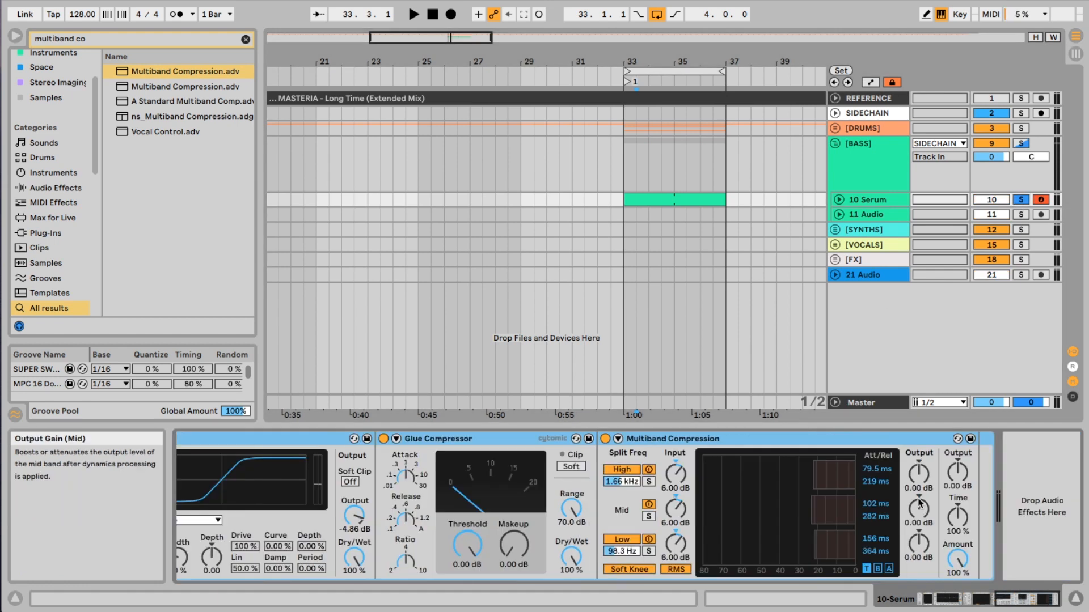
pyautogui.hscroll(-5, 584, 499)
pyautogui.click(583, 481)
pyautogui.click(621, 445)
pyautogui.write('MASTERIA BASS PROCESSING')
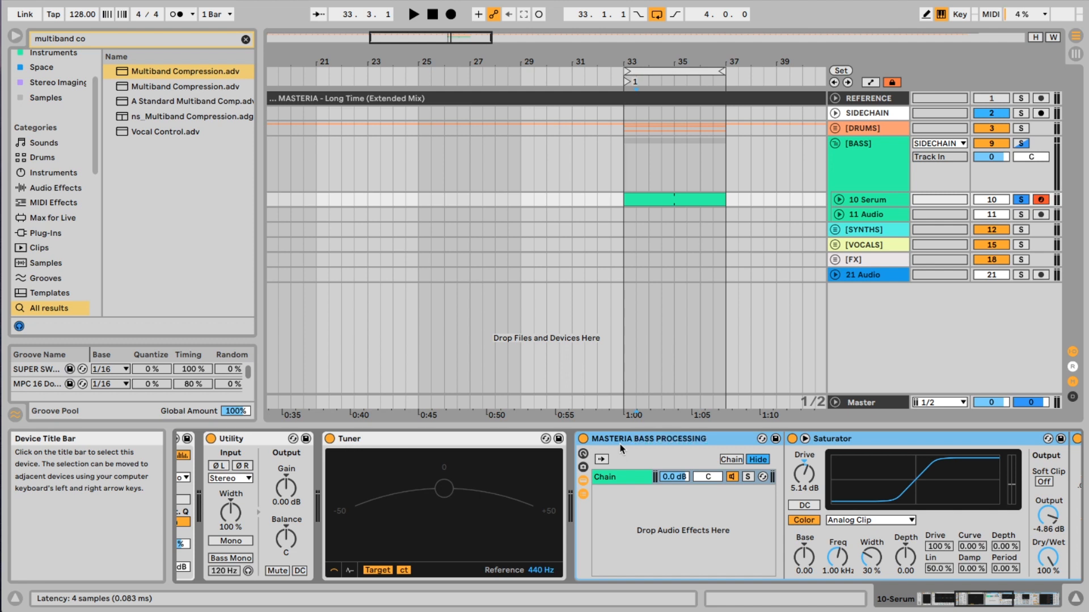
# - Save the MASTERIA BASS PROCESSING rack to the User Library and widen the browser's name column and pane
pyautogui.click(775, 442)
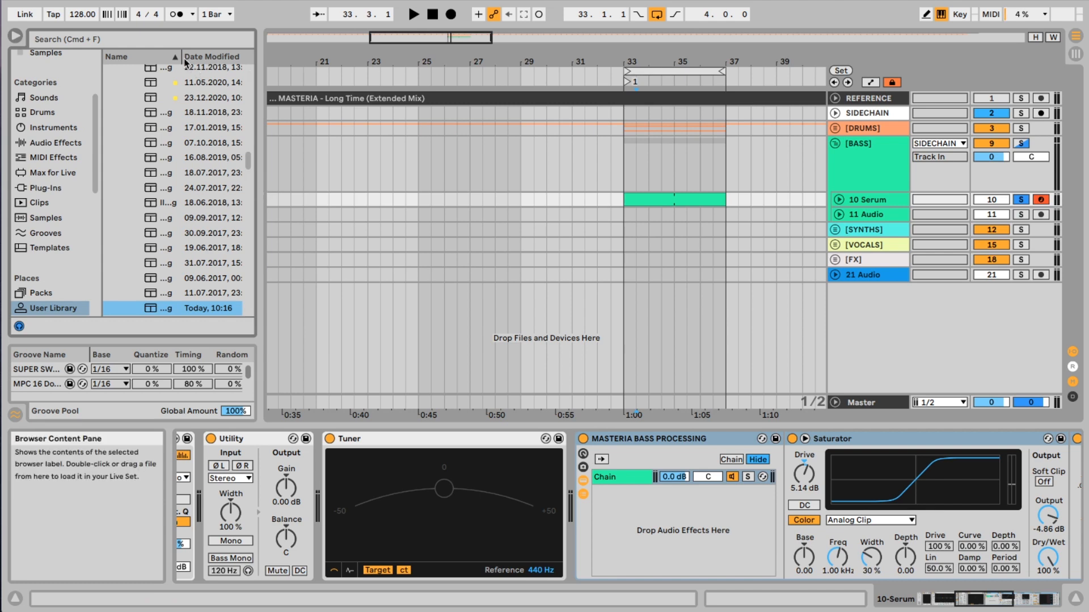
pyautogui.moveTo(179, 56); pyautogui.dragTo(252, 57)
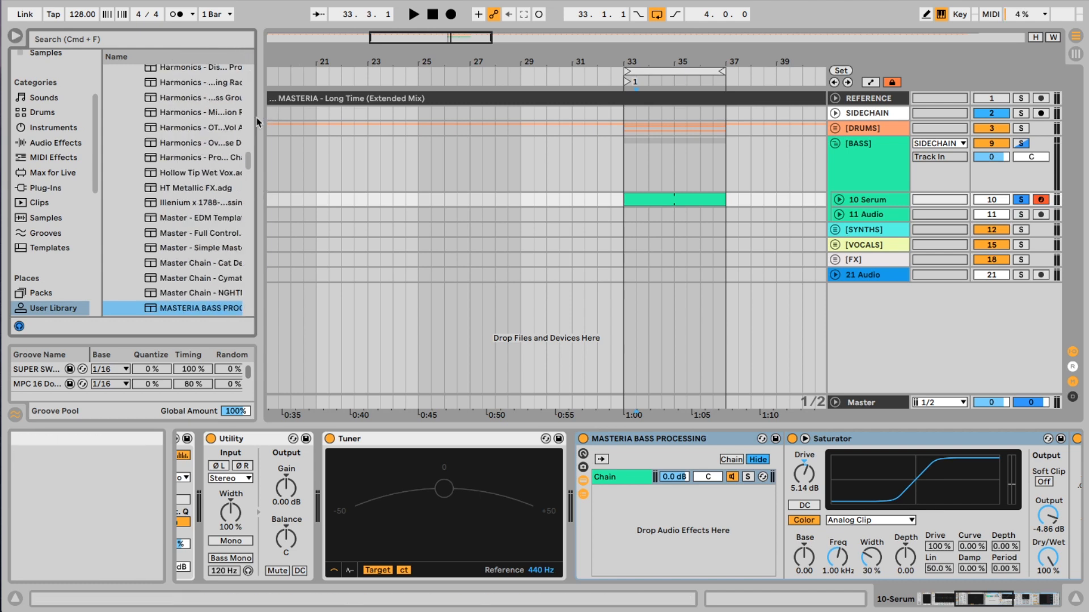
pyautogui.moveTo(264, 120); pyautogui.dragTo(291, 121)
# - Browse the saved Audio Effect Rack presets in the User Library
pyautogui.scroll(10, 175, 170)
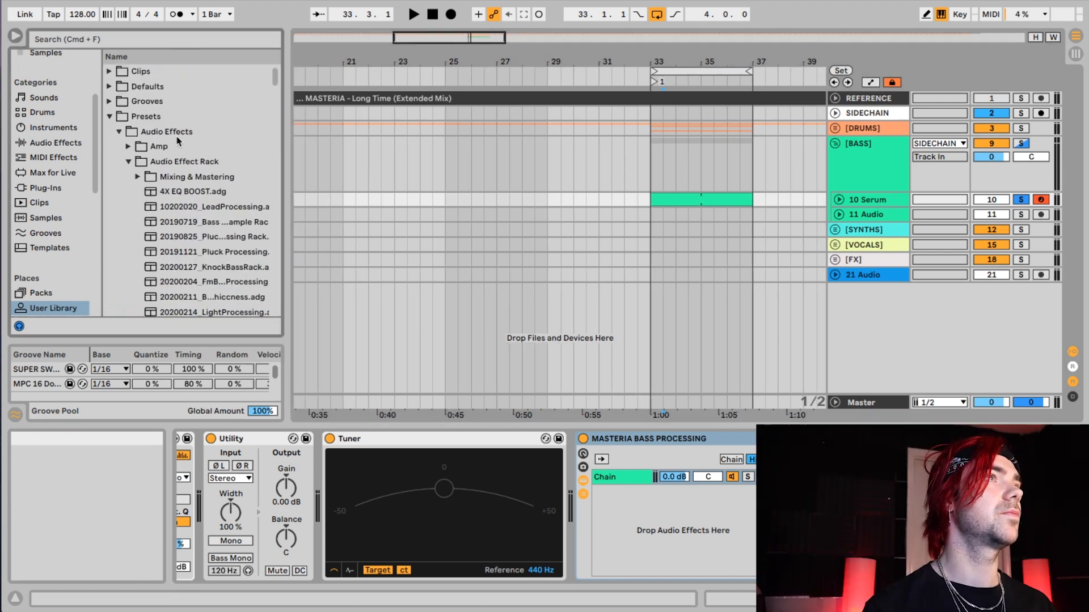
pyautogui.scroll(-15, 201, 227)
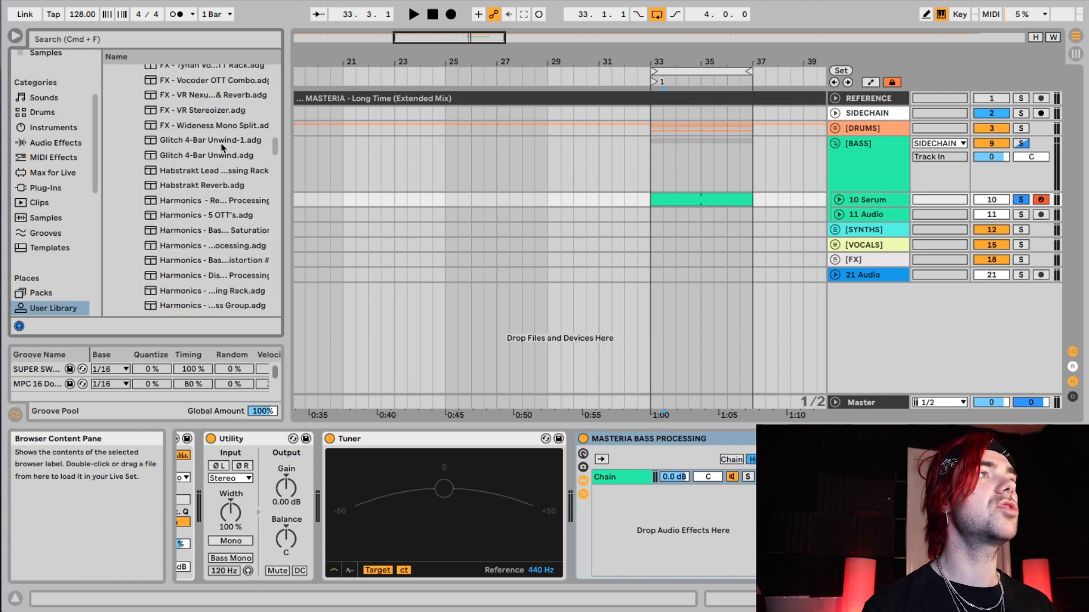
pyautogui.scroll(-5, 222, 149)
pyautogui.scroll(5, 221, 149)
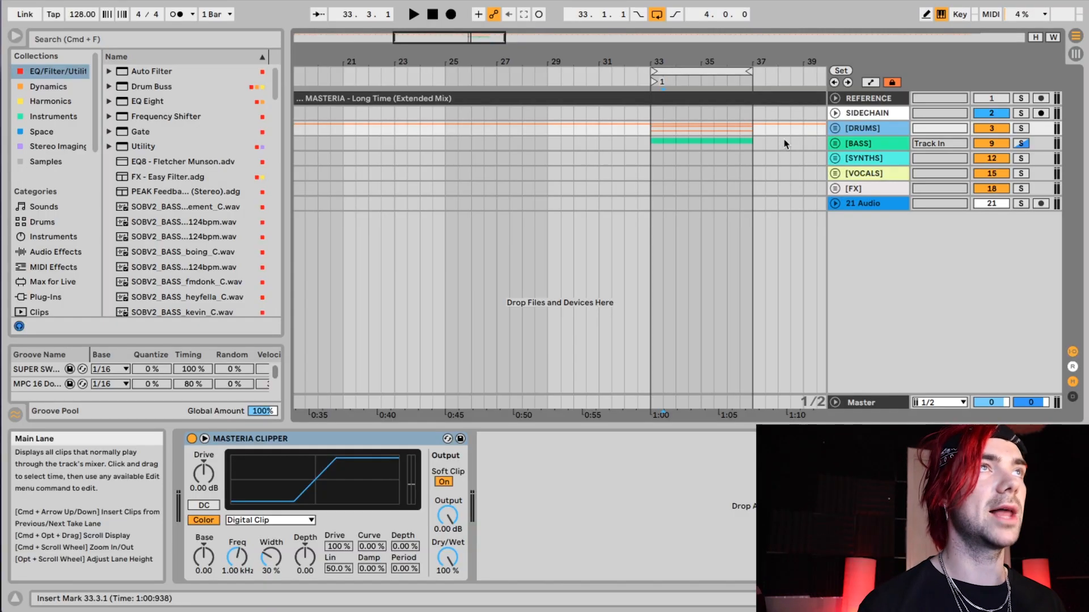
# - Place the insert marker at bar 33 on the [BASS] group and show the Master track's device chain
pyautogui.moveTo(675, 60); pyautogui.dragTo(675, 74)
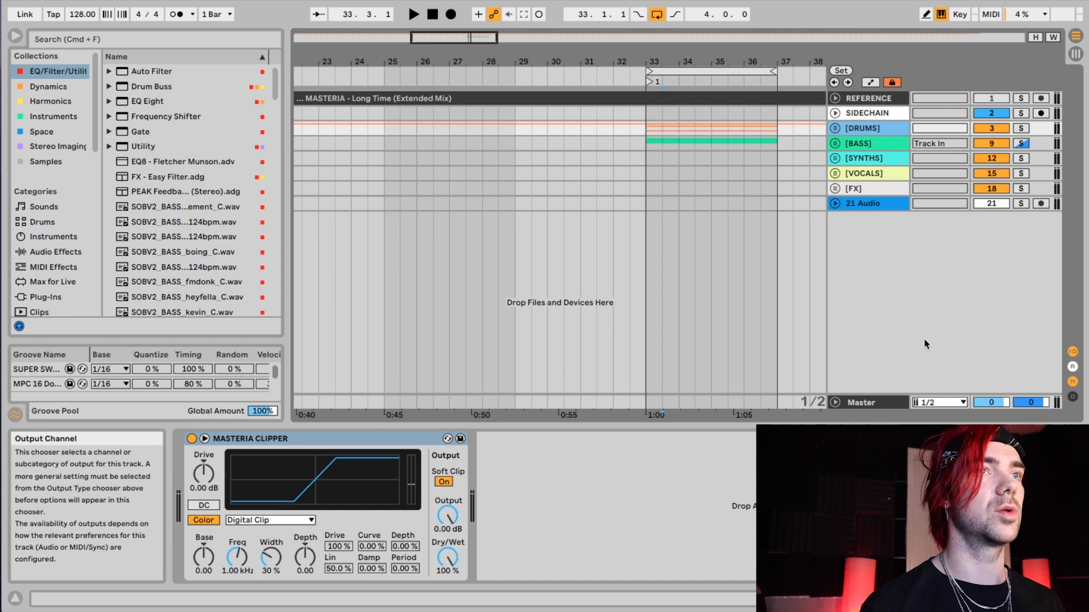
pyautogui.click(880, 404)
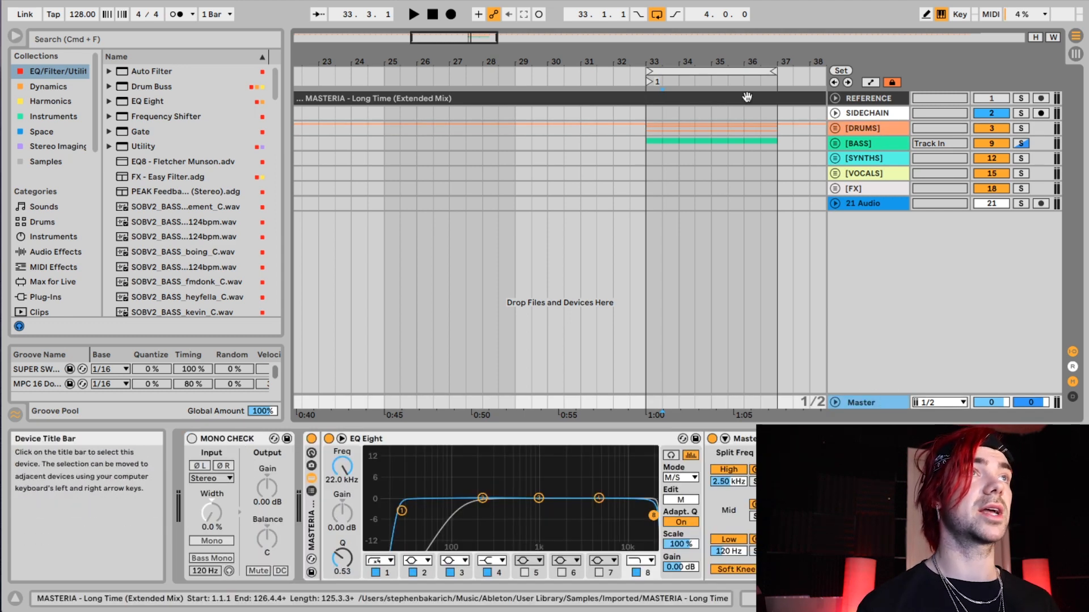
pyautogui.click(650, 144)
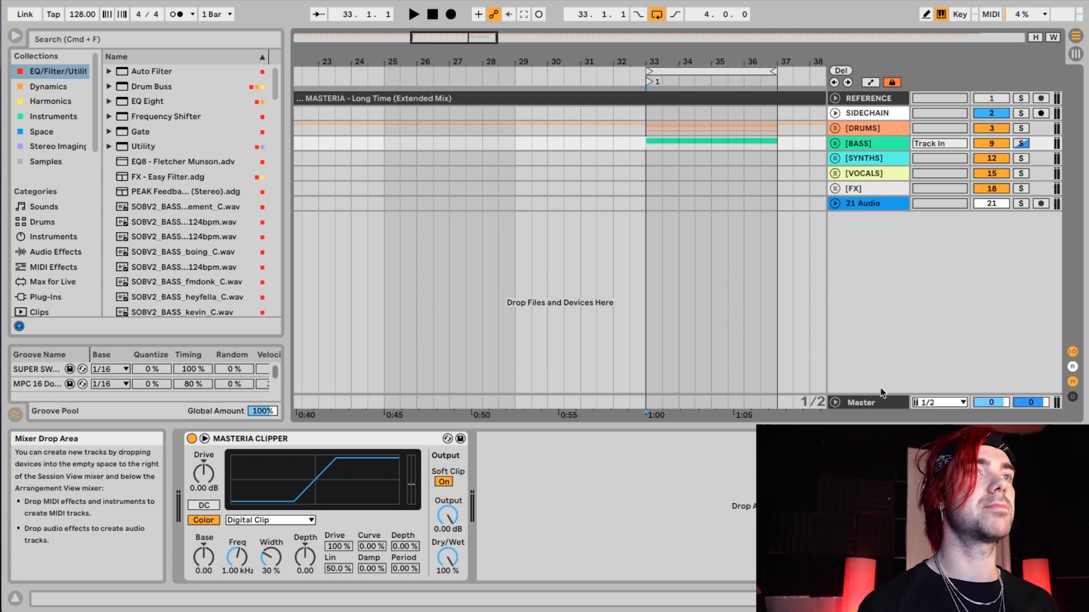
pyautogui.click(874, 404)
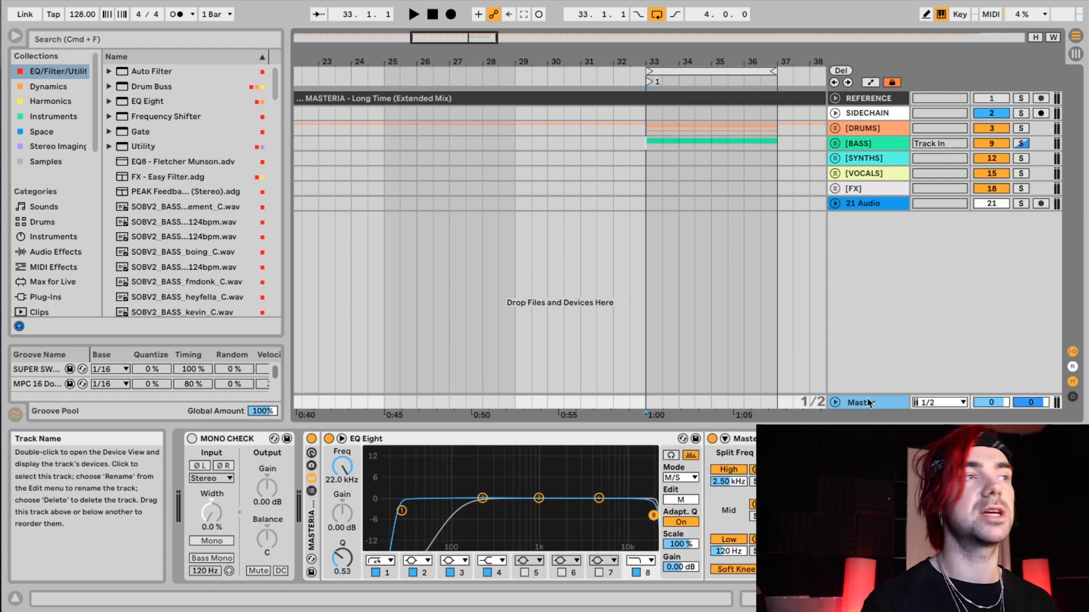
# - Play the loop from bar 33 with the Master track's devices in view, and stop playback
pyautogui.press('space')
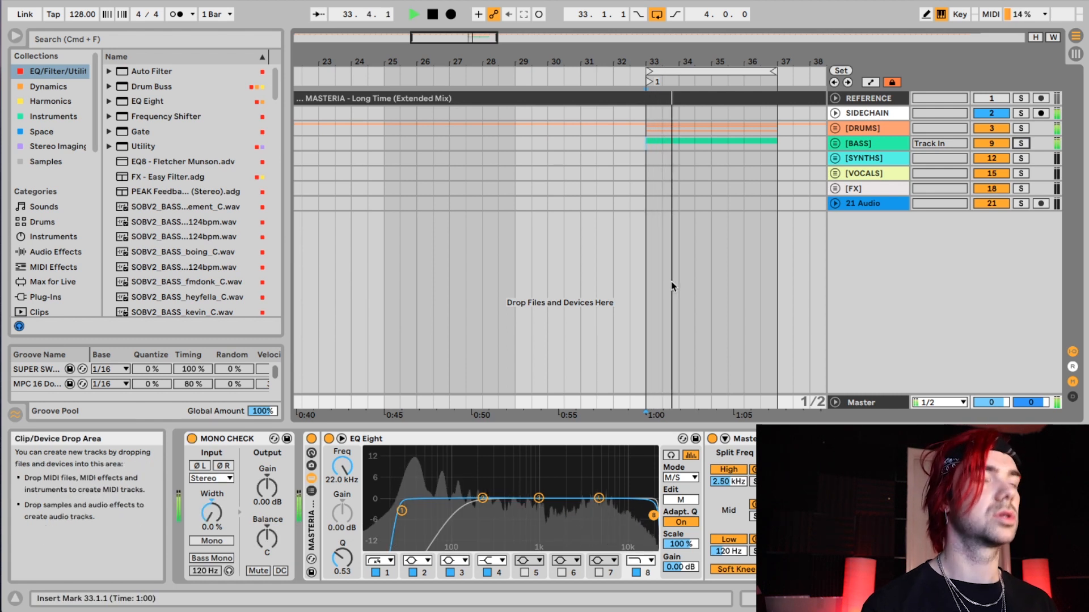
pyautogui.press('0')
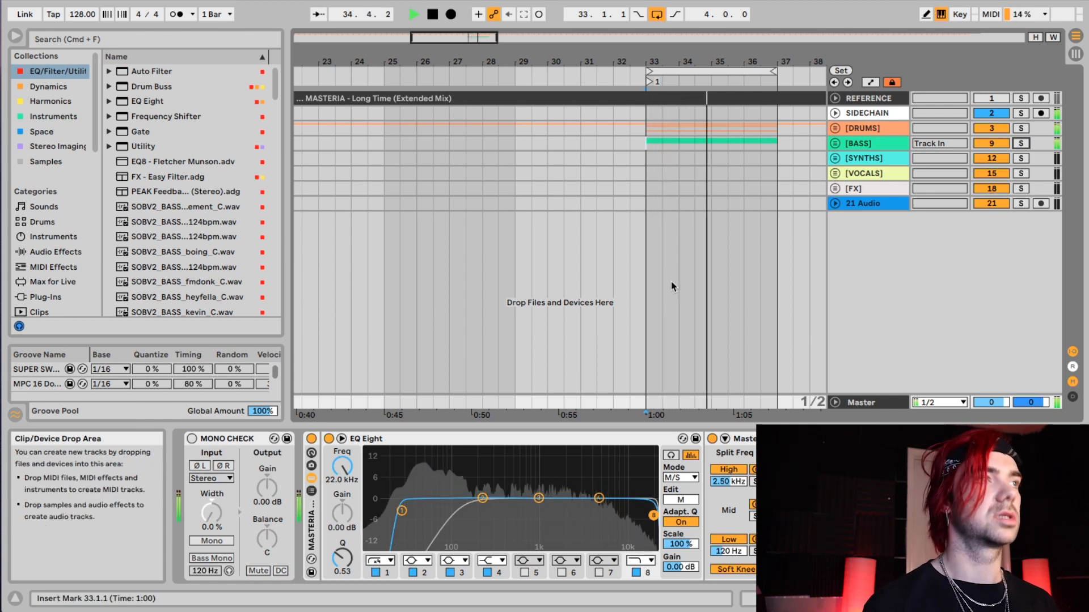
pyautogui.press('0')
pyautogui.press('space')
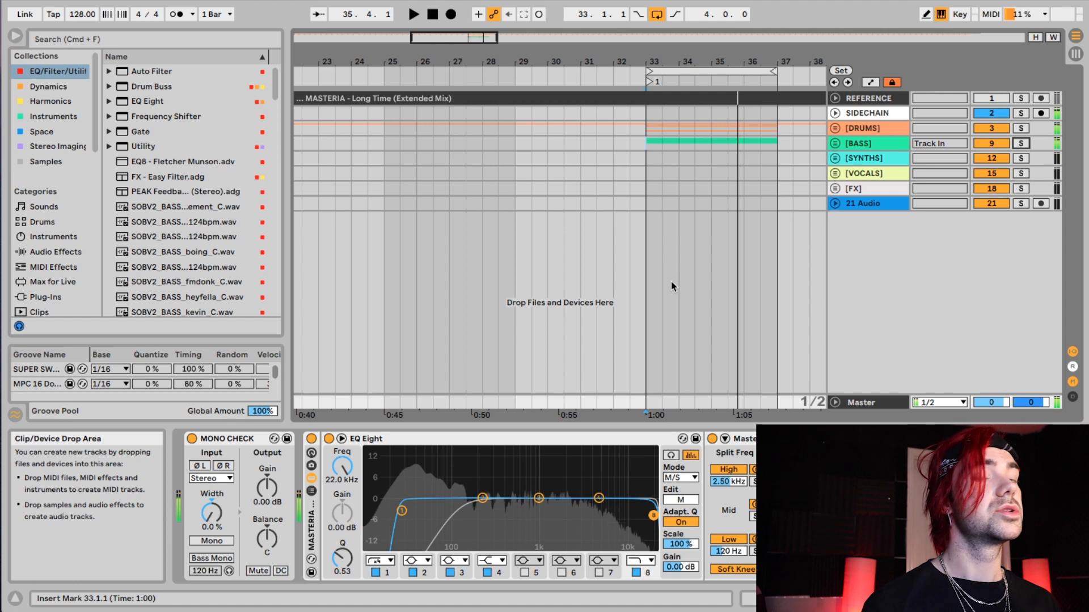
pyautogui.hotkey('alt', 'Down')
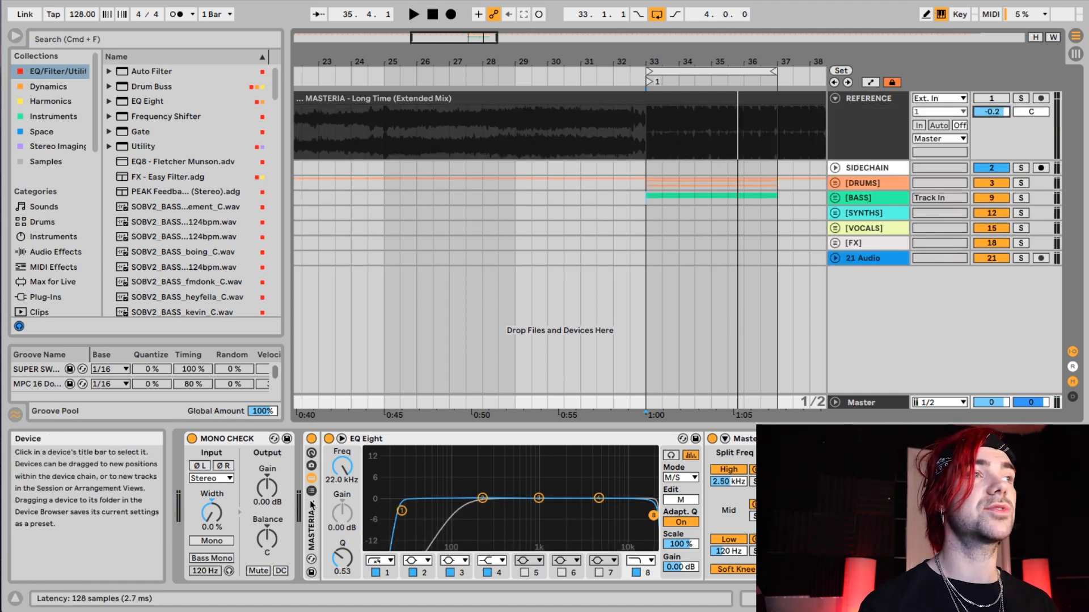
pyautogui.click(654, 138)
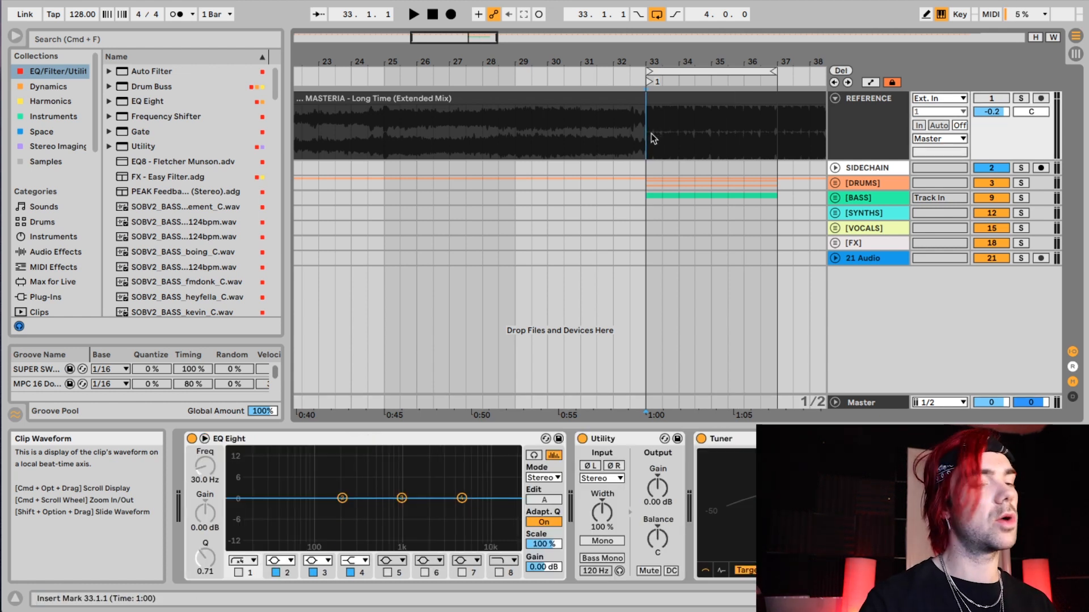
pyautogui.click(833, 129)
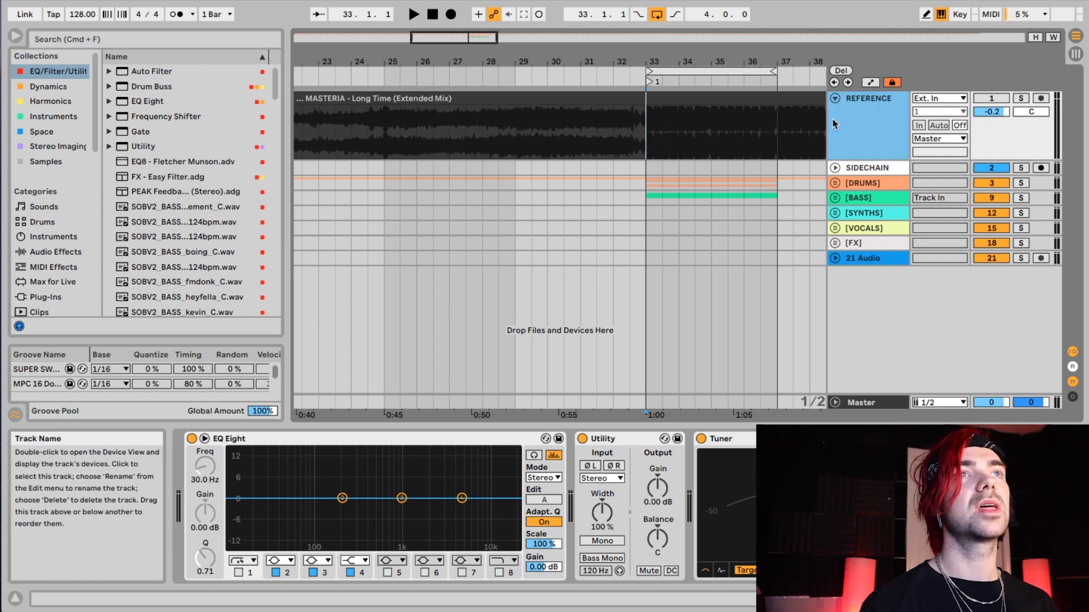
pyautogui.click(876, 402)
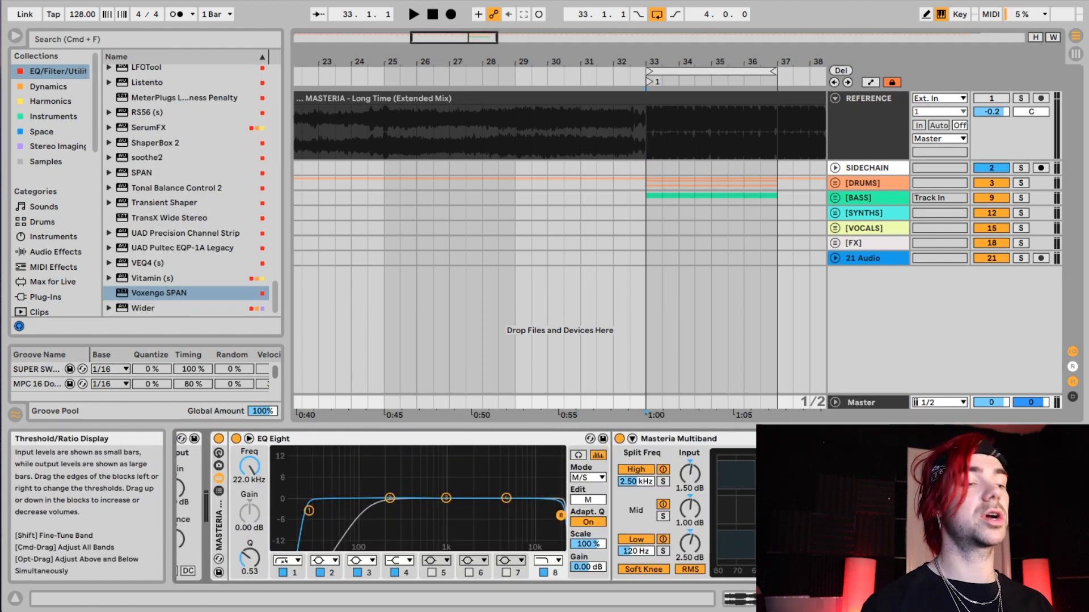
# - Play from bar 33 while toggling the REFERENCE track's solo and the Master processing to compare the reference with the mix
pyautogui.press('s')
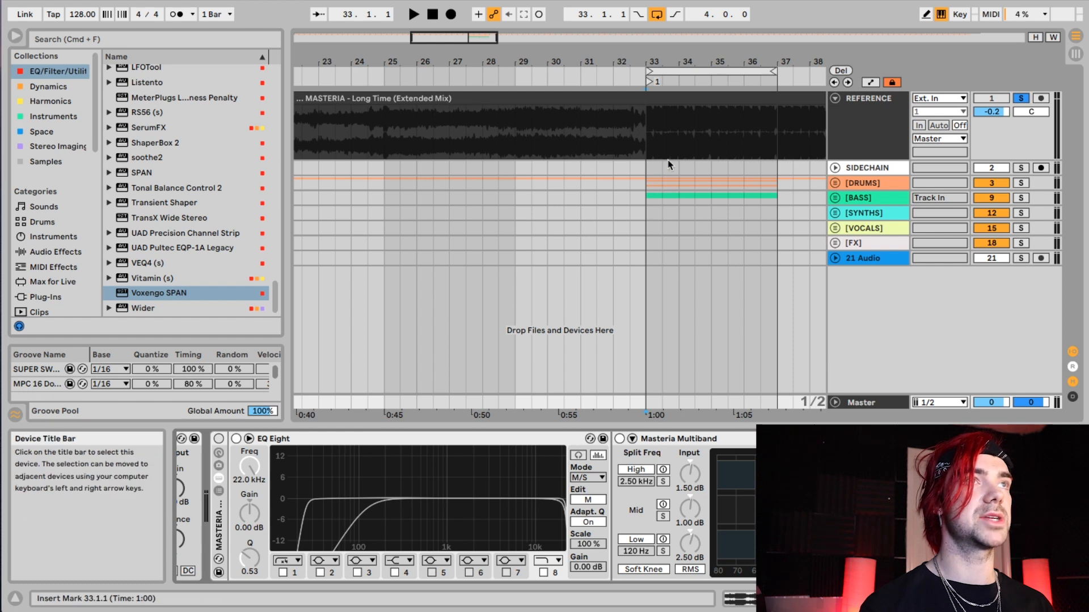
pyautogui.press('space')
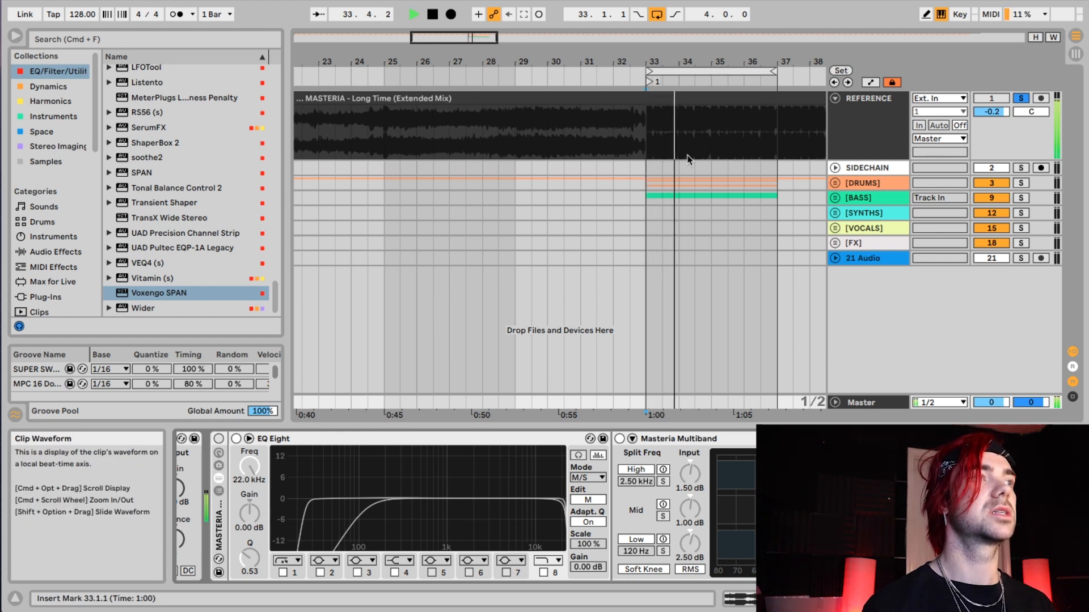
pyautogui.press('s')
pyautogui.press('s')
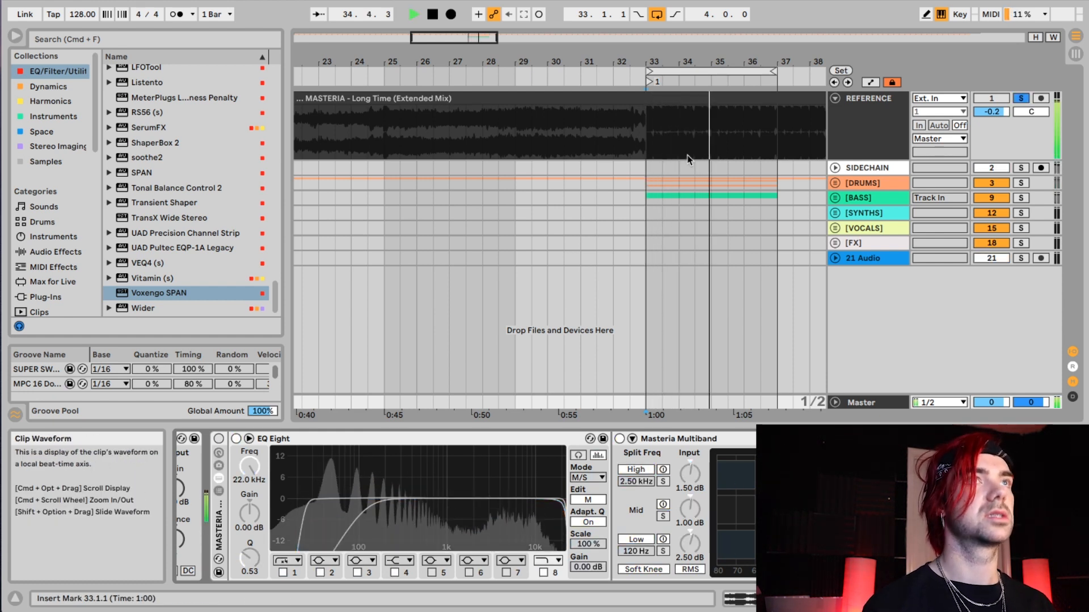
pyautogui.press('s')
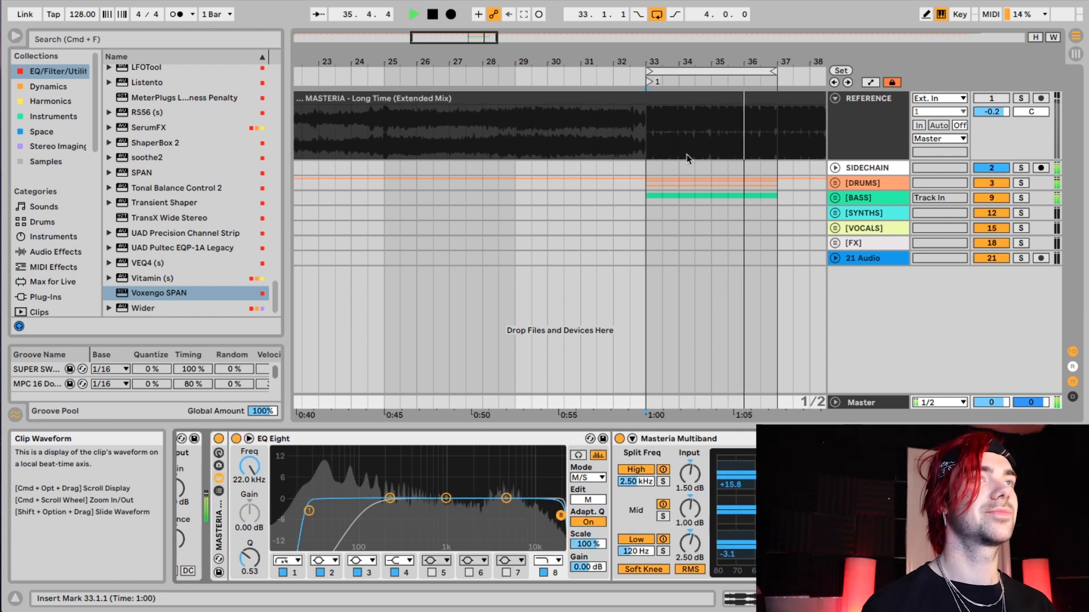
# - Open the Voxengo SPAN analyzer window from the end of the Master track's device chain
pyautogui.hscroll(8, 794, 505)
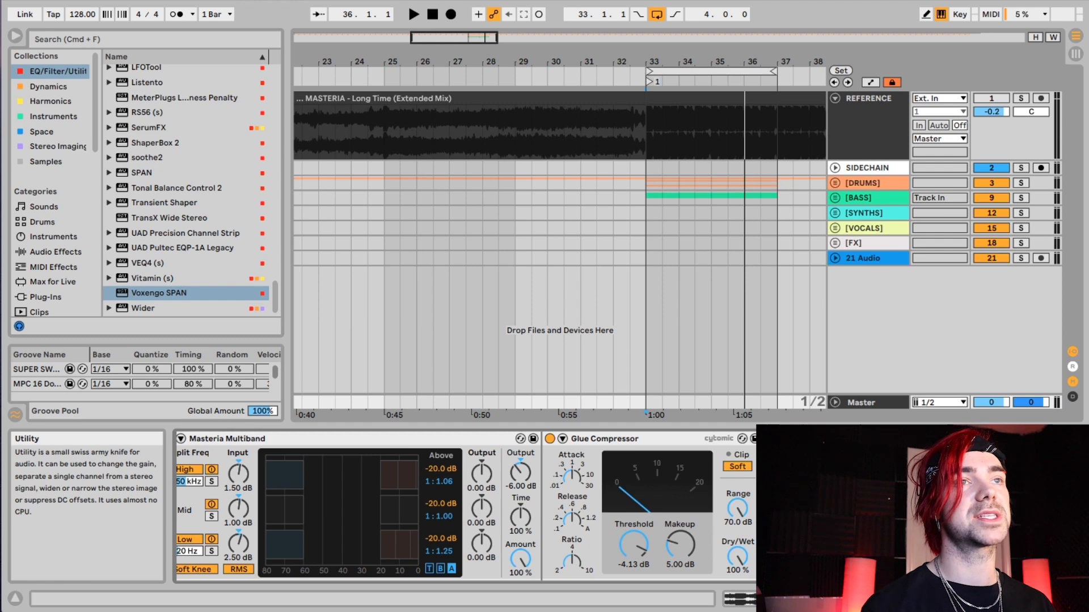
pyautogui.hscroll(4, 794, 505)
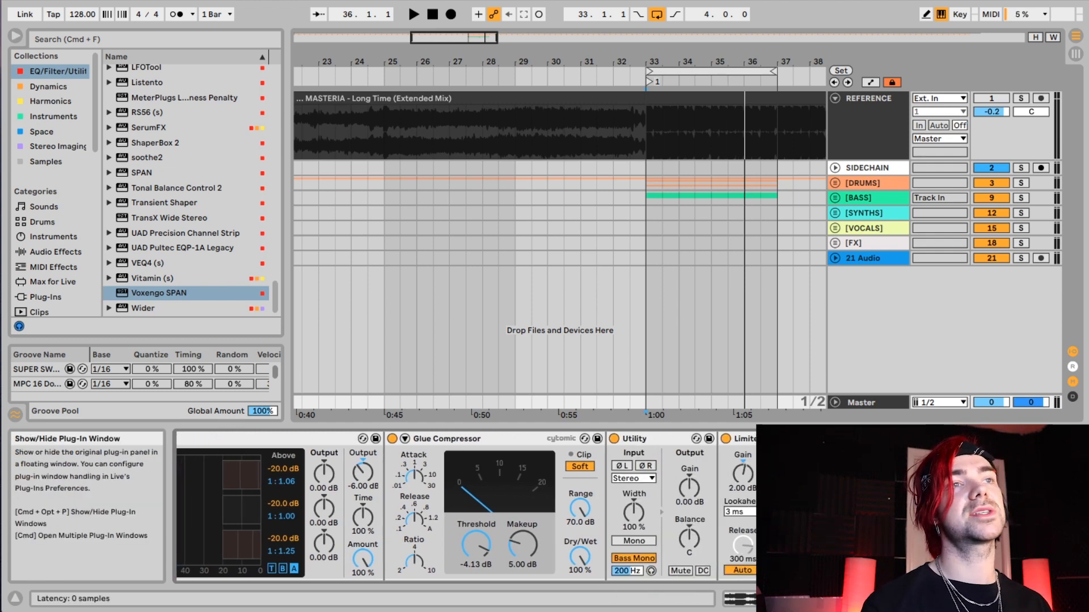
pyautogui.click(880, 439)
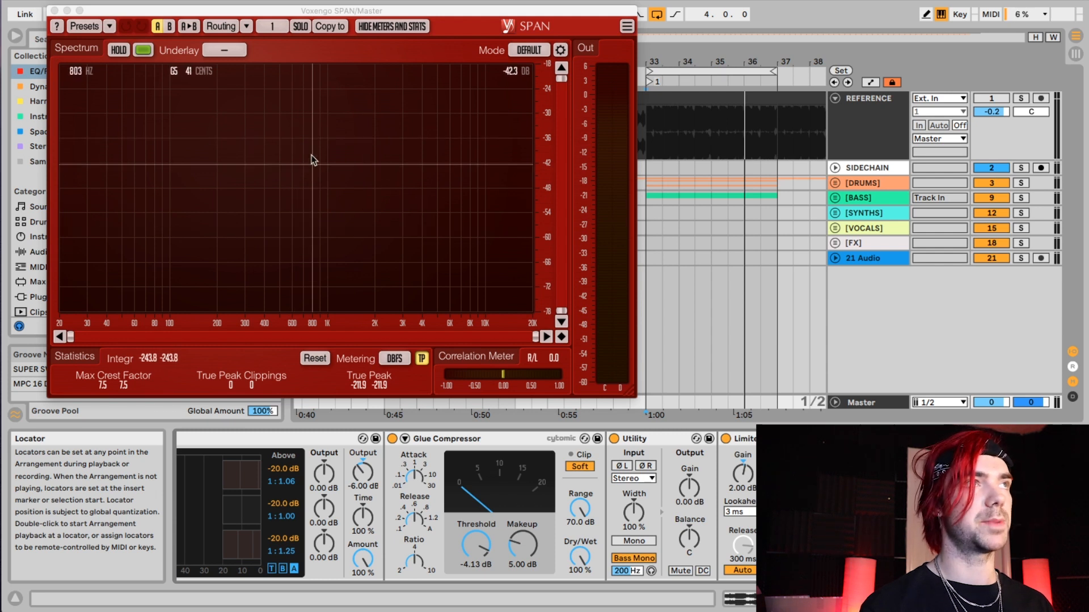
# - Play the loop at bar 33 while toggling the REFERENCE solo to compare both spectra in SPAN, and close the analyzer
pyautogui.press('space')
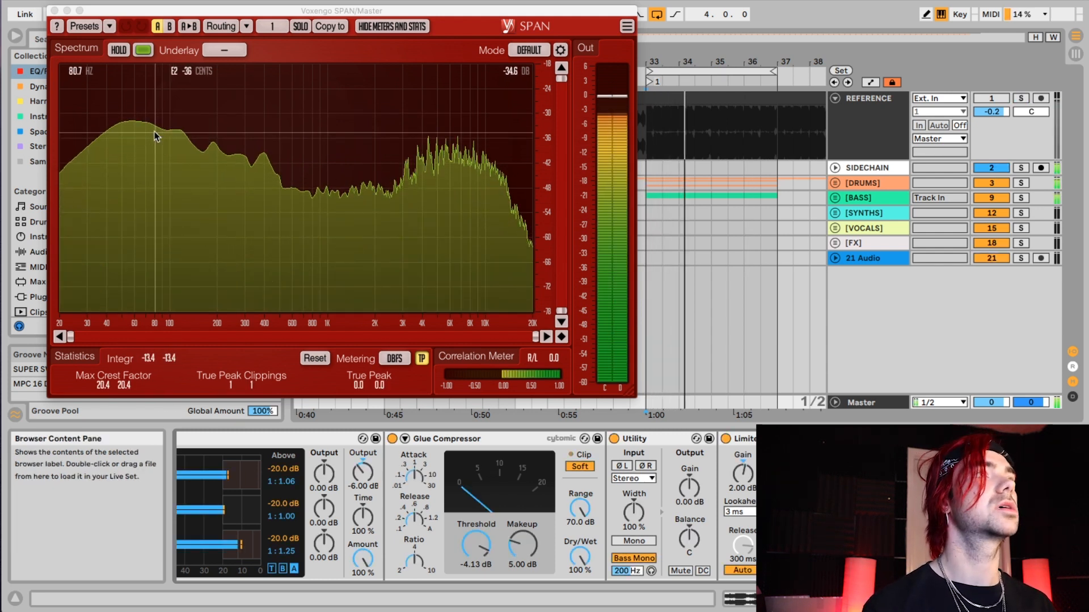
pyautogui.press('s')
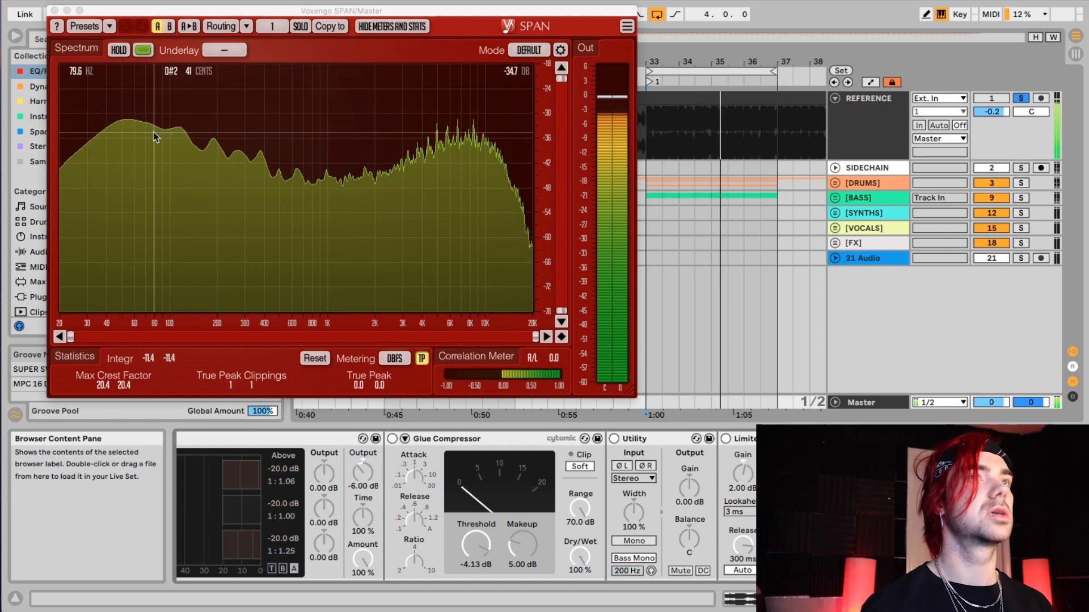
pyautogui.press('s')
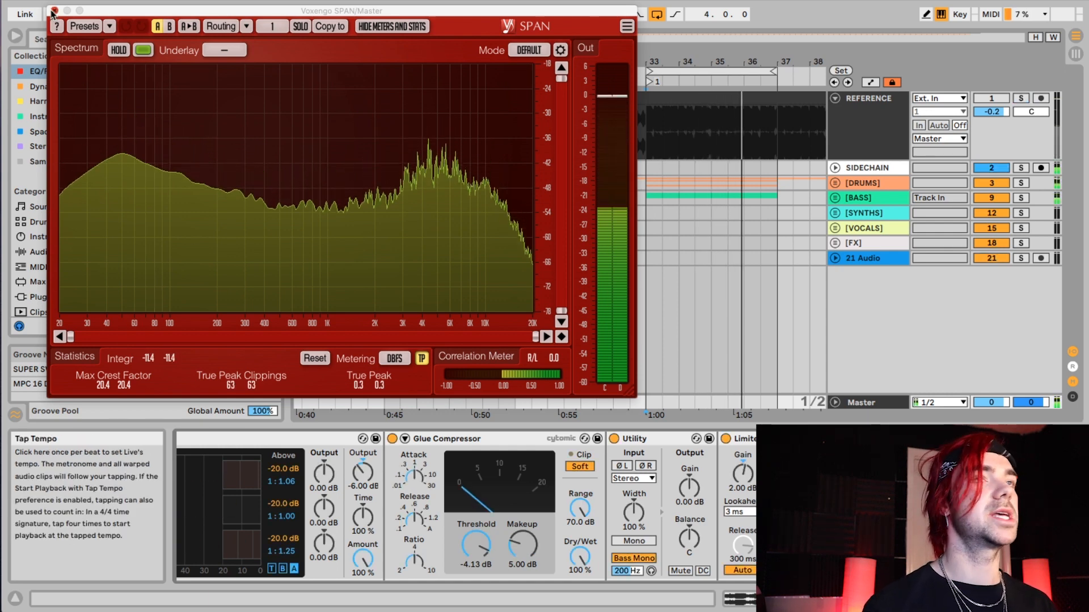
pyautogui.click(54, 10)
# - Add locators at bar 29 and bar 25 of the arrangement, and show where the Add Locator command is found
pyautogui.click(647, 272)
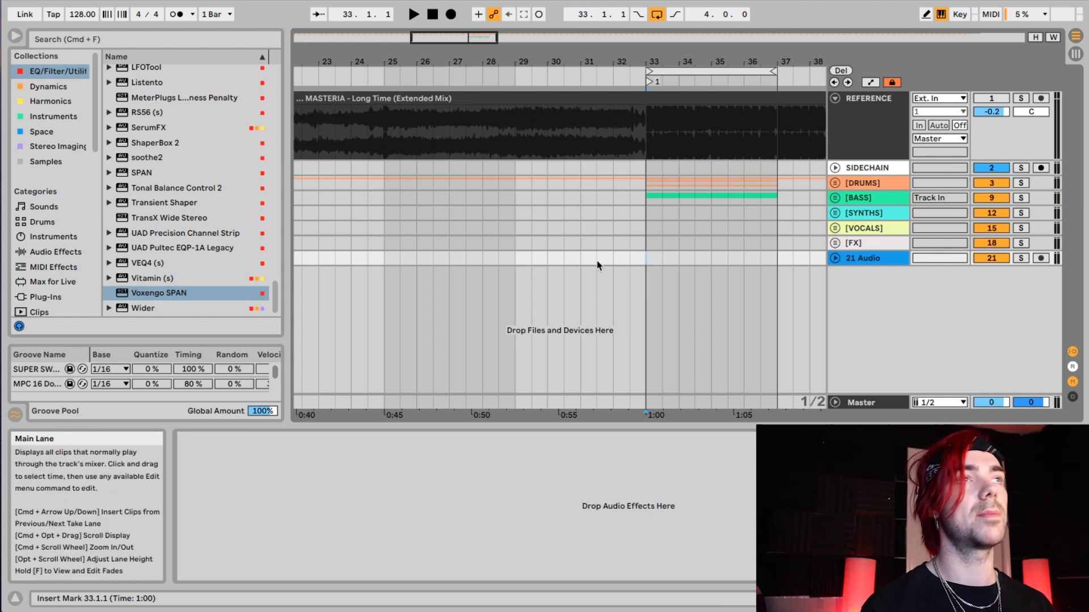
pyautogui.click(523, 255)
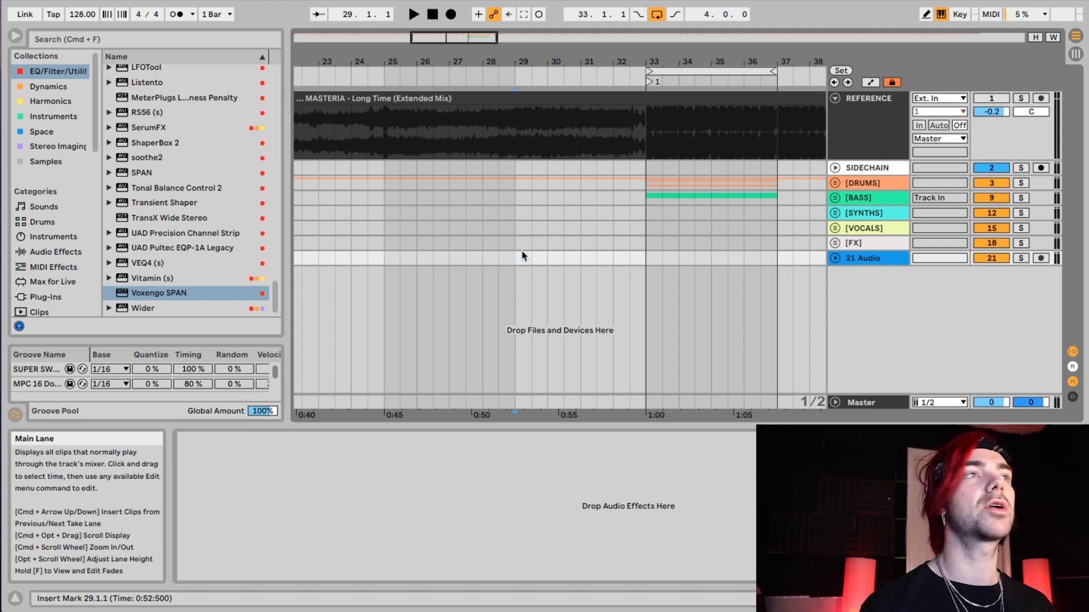
pyautogui.hotkey('shift', 'l')
pyautogui.click(385, 258)
pyautogui.hotkey('shift', 'l')
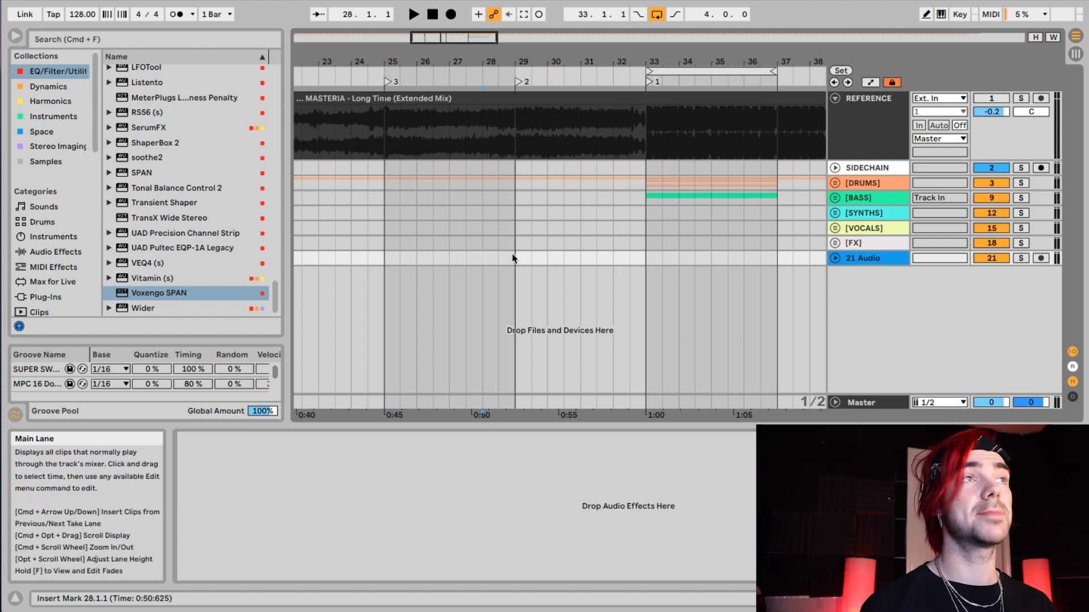
pyautogui.click(140, 0)
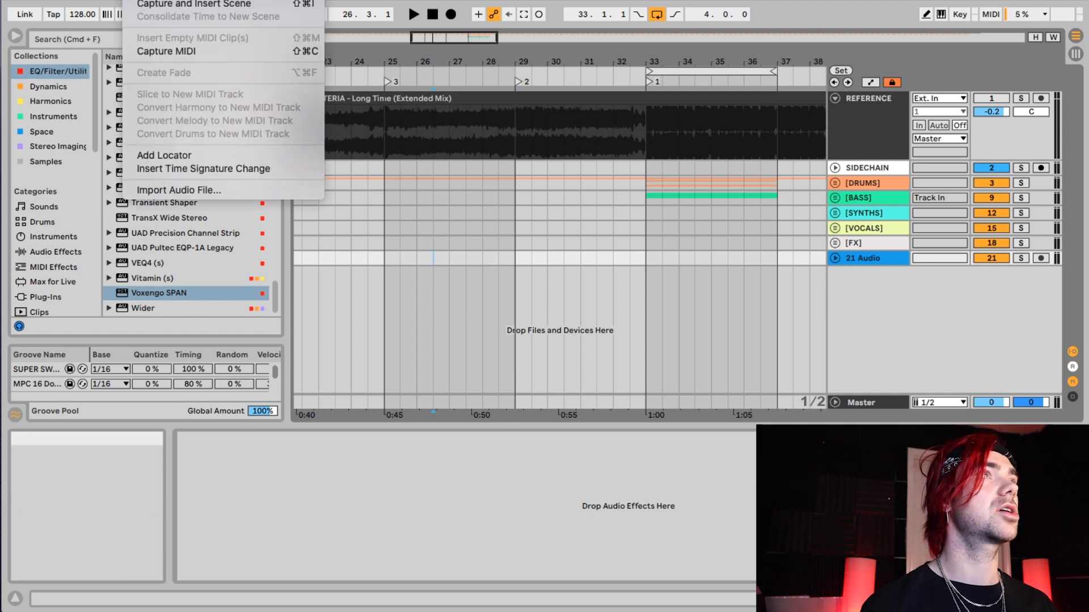
pyautogui.click(446, 268)
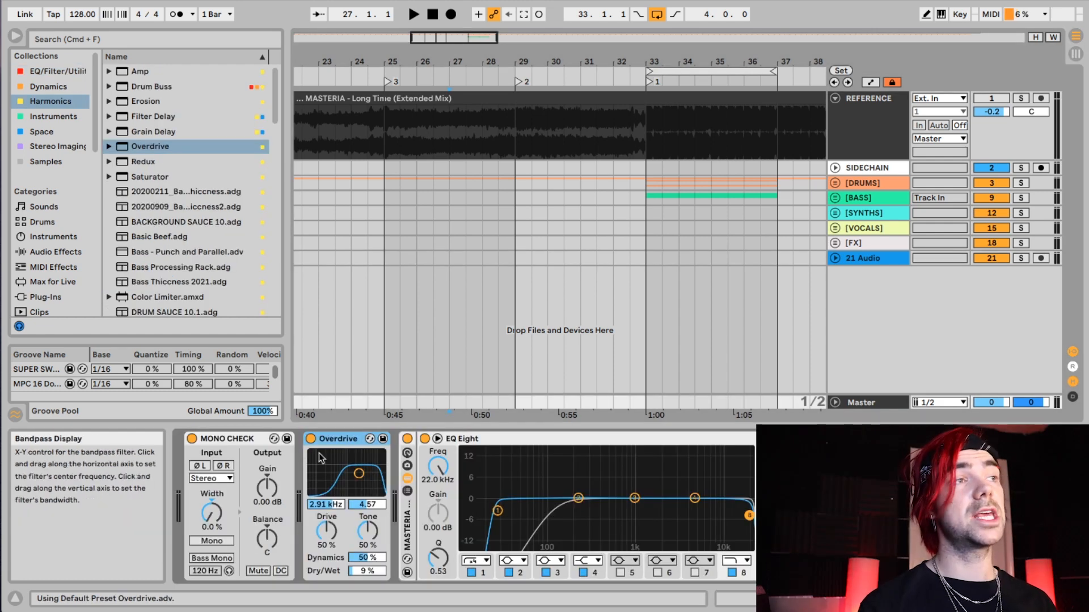
# - Enter key mapping and assign the computer key M to the on/off switch of the Master track's Overdrive
pyautogui.rightClick(311, 442)
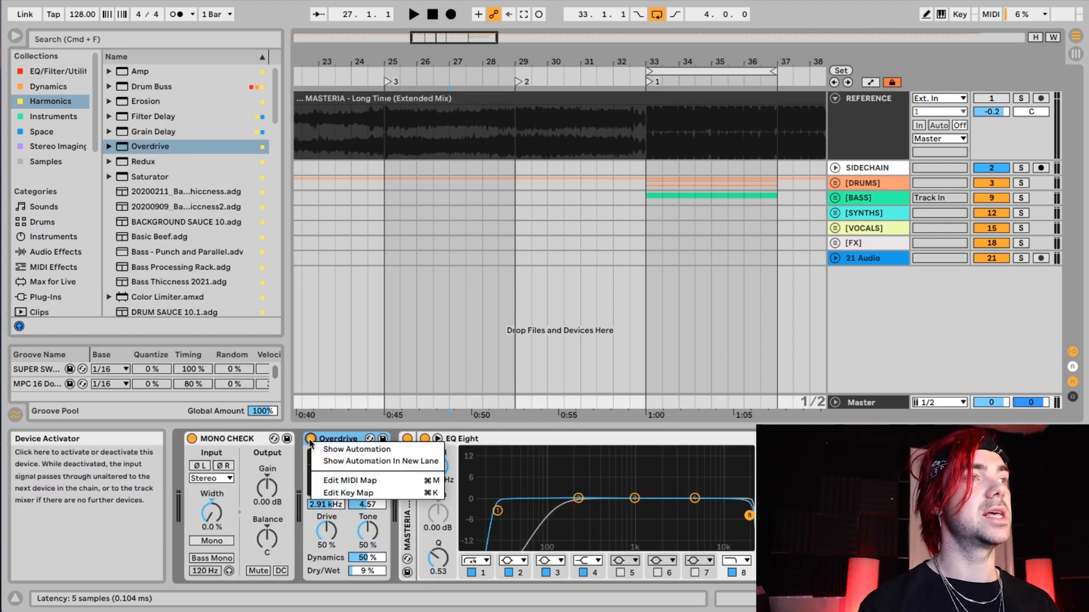
pyautogui.click(348, 493)
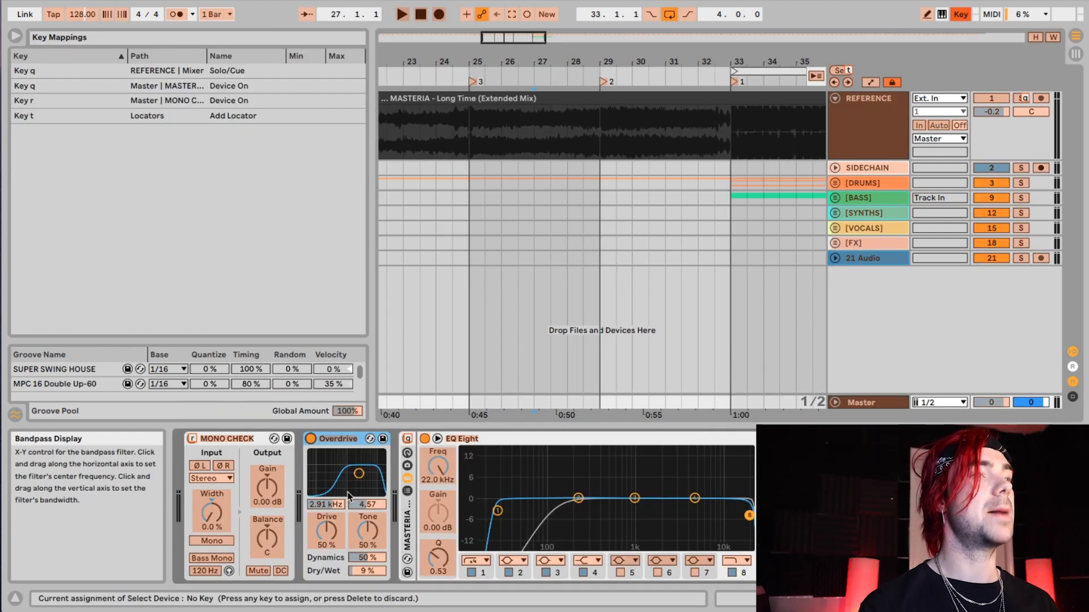
pyautogui.click(313, 440)
pyautogui.press('m')
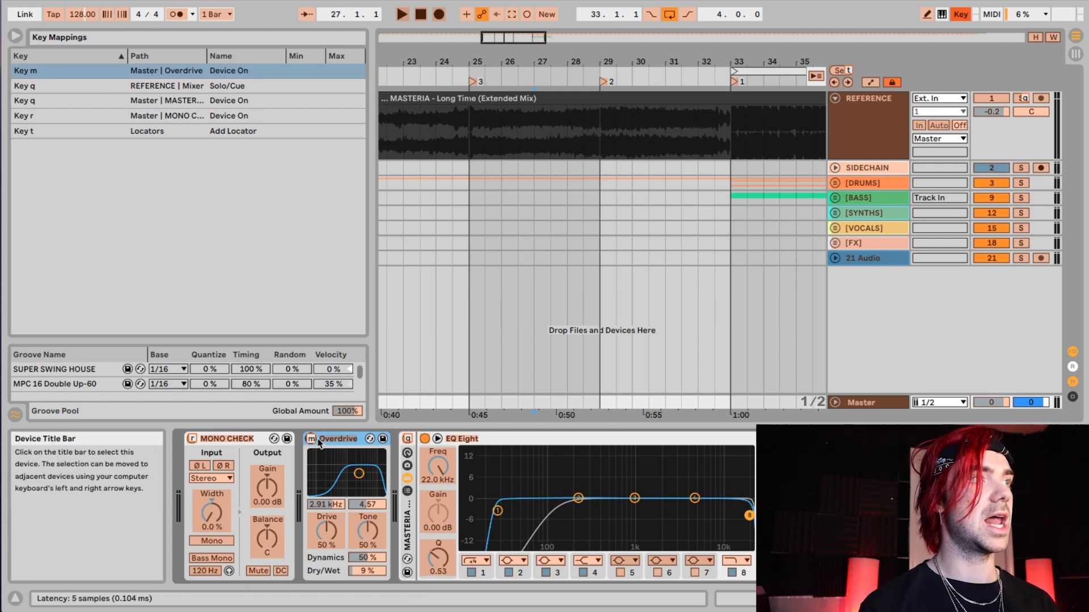